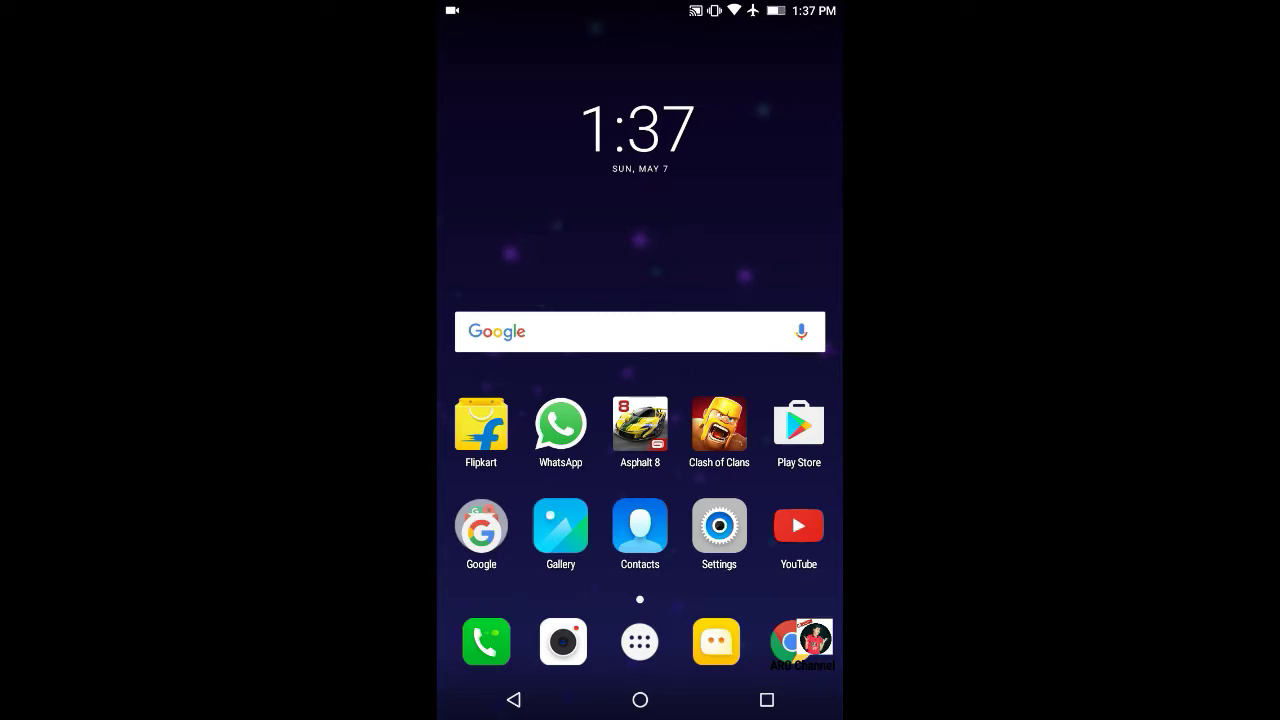
Step: Search Play Store for 'always on amoled' and open the Always On AMOLED - BETA result
{"action": "left_click", "coordinate": [798, 425]}
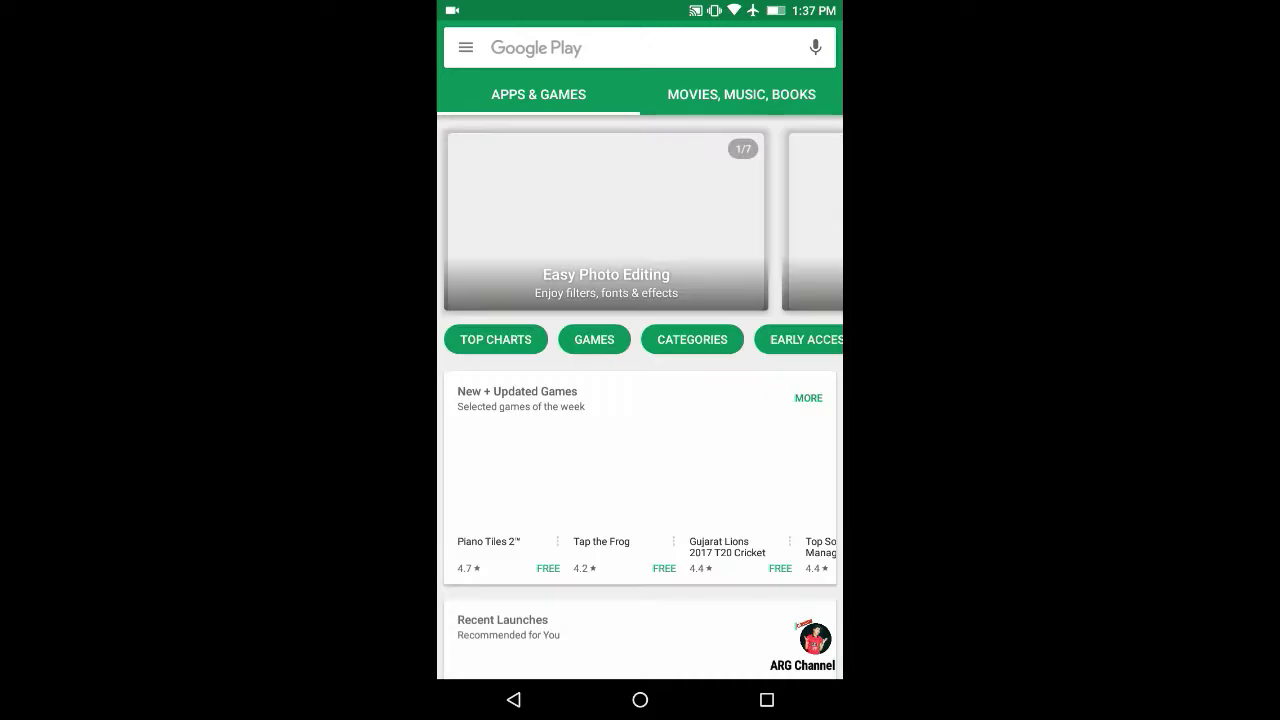
{"action": "left_click", "coordinate": [600, 47]}
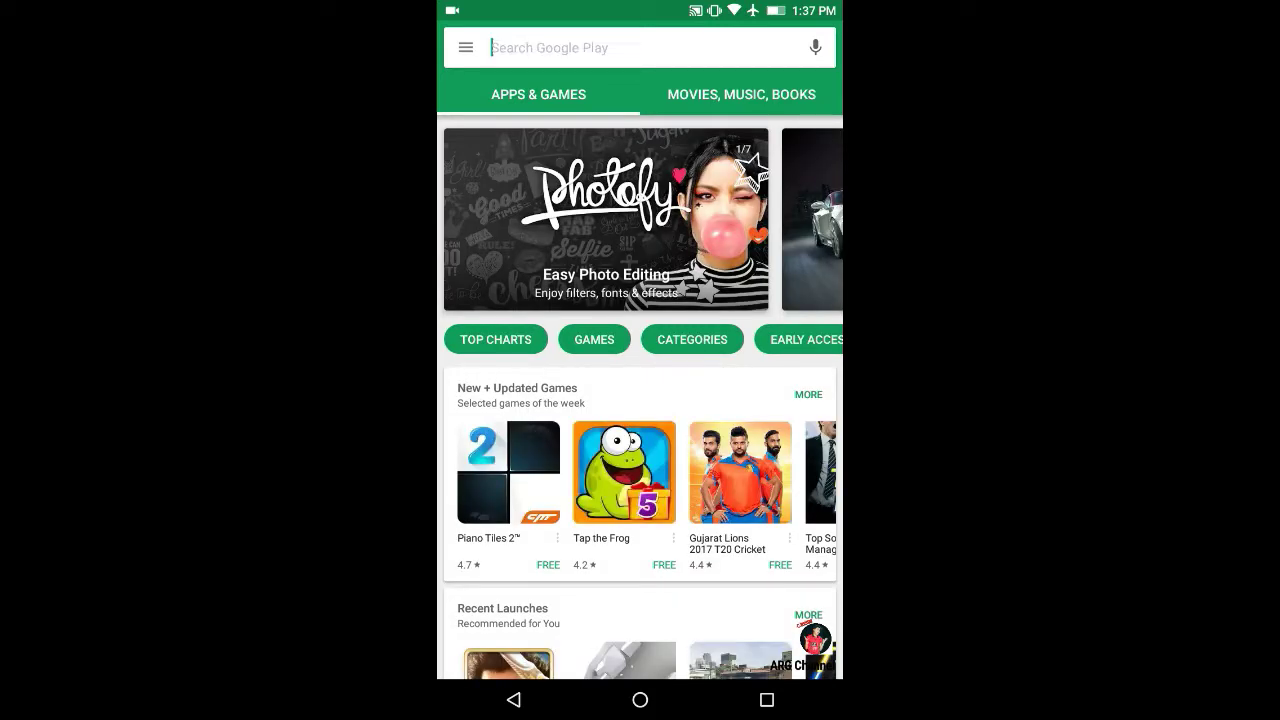
{"action": "type", "text": "a"}
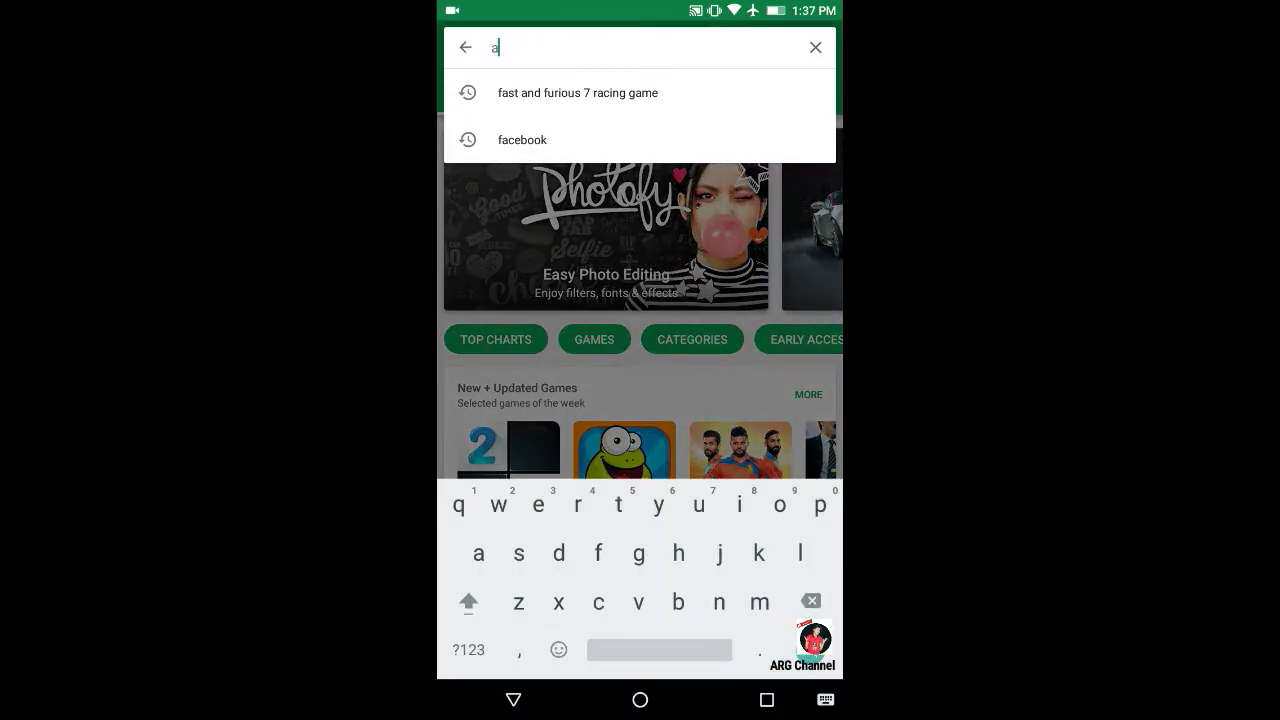
{"action": "type", "text": "l"}
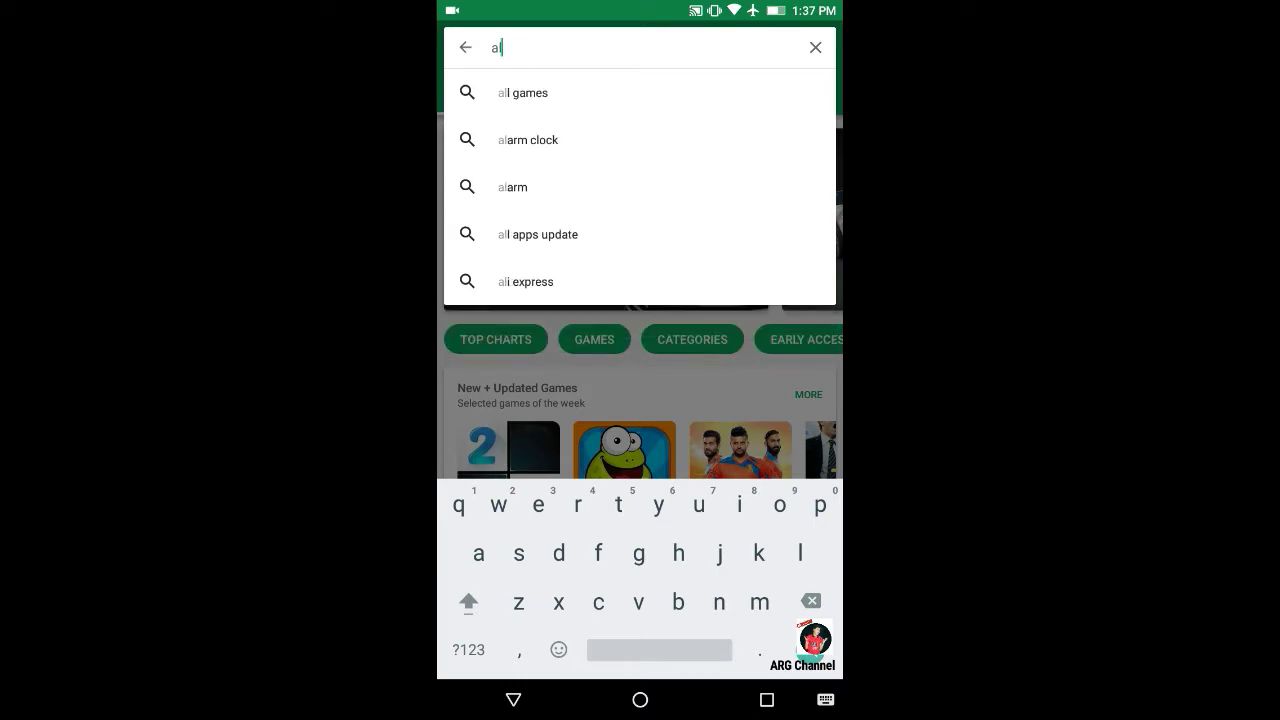
{"action": "type", "text": "ways"}
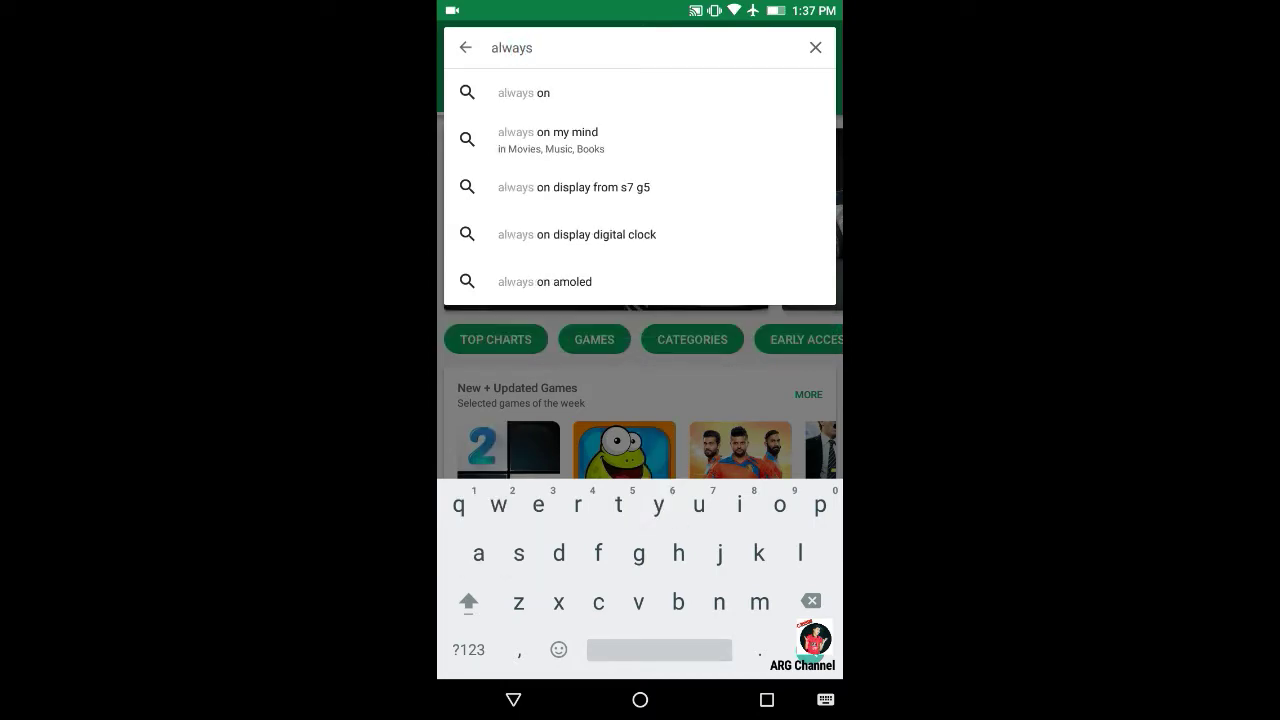
{"action": "left_click", "coordinate": [544, 281]}
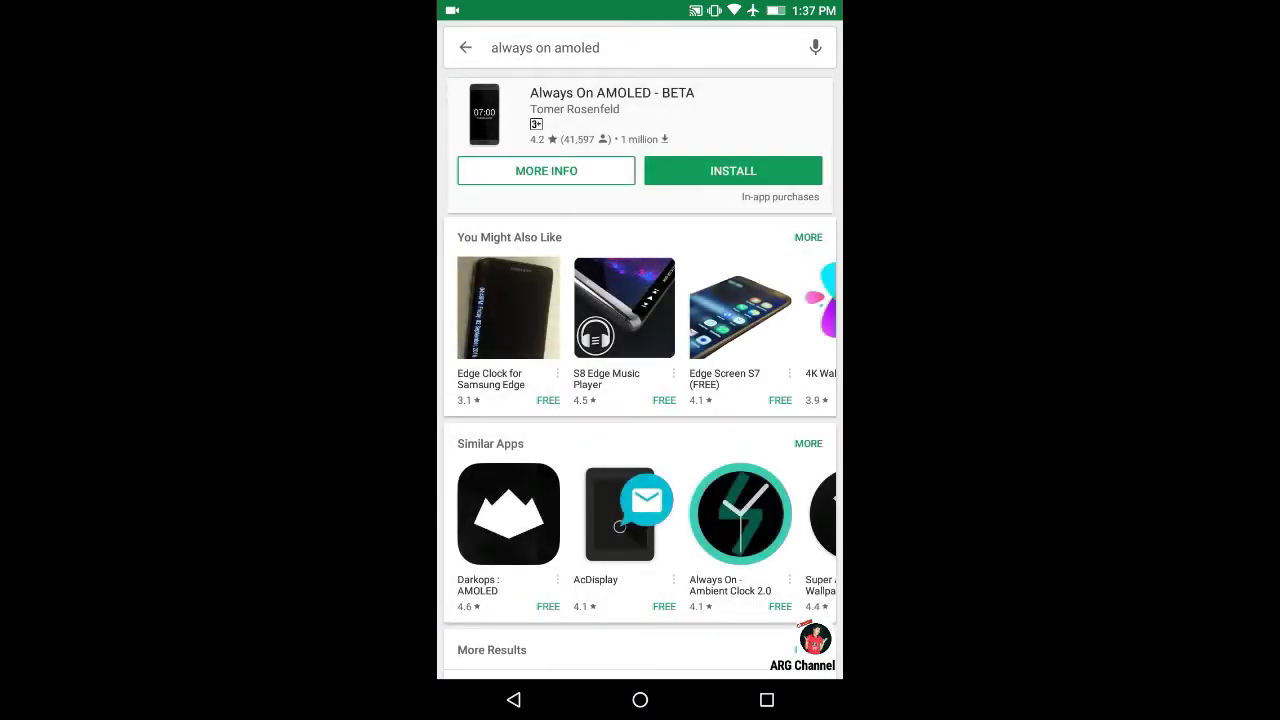
{"action": "left_click", "coordinate": [612, 110]}
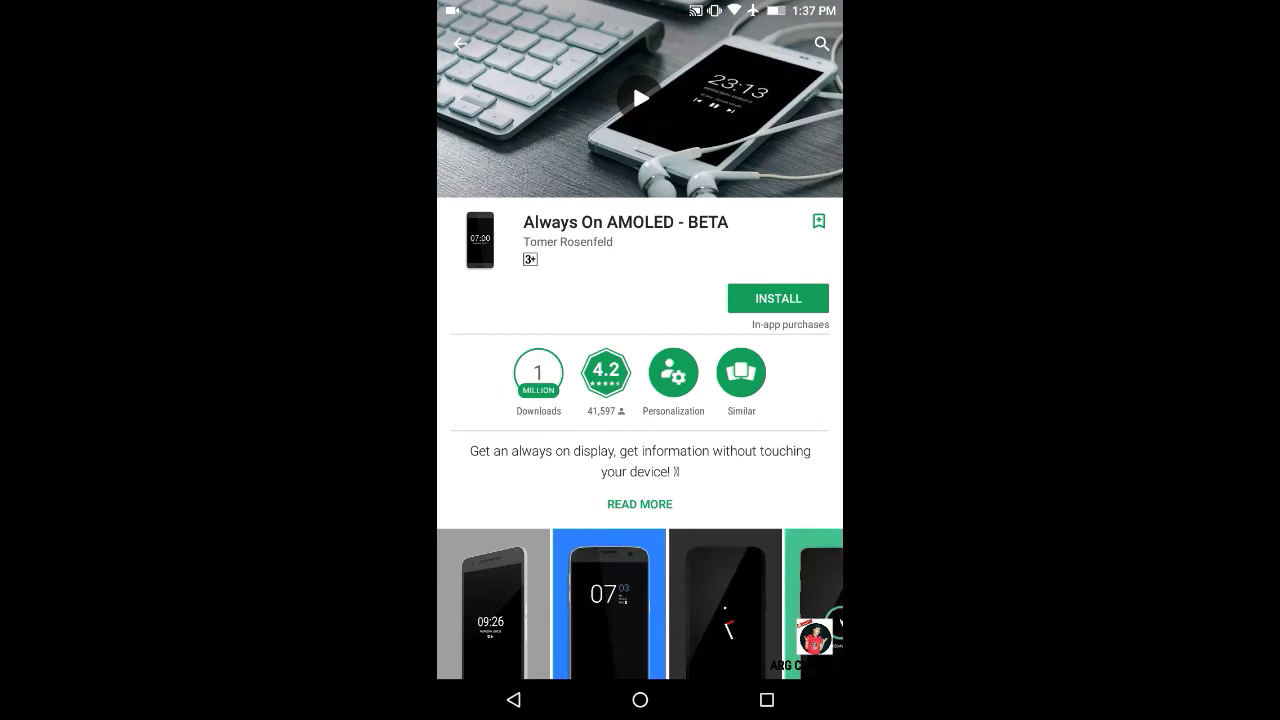
Step: Scroll through the Always On AMOLED - BETA listing to review its details
{"action": "scroll", "coordinate": [640, 400], "scroll_direction": "down", "scroll_amount": 3}
{"action": "scroll", "coordinate": [640, 432], "scroll_direction": "right", "scroll_amount": 5}
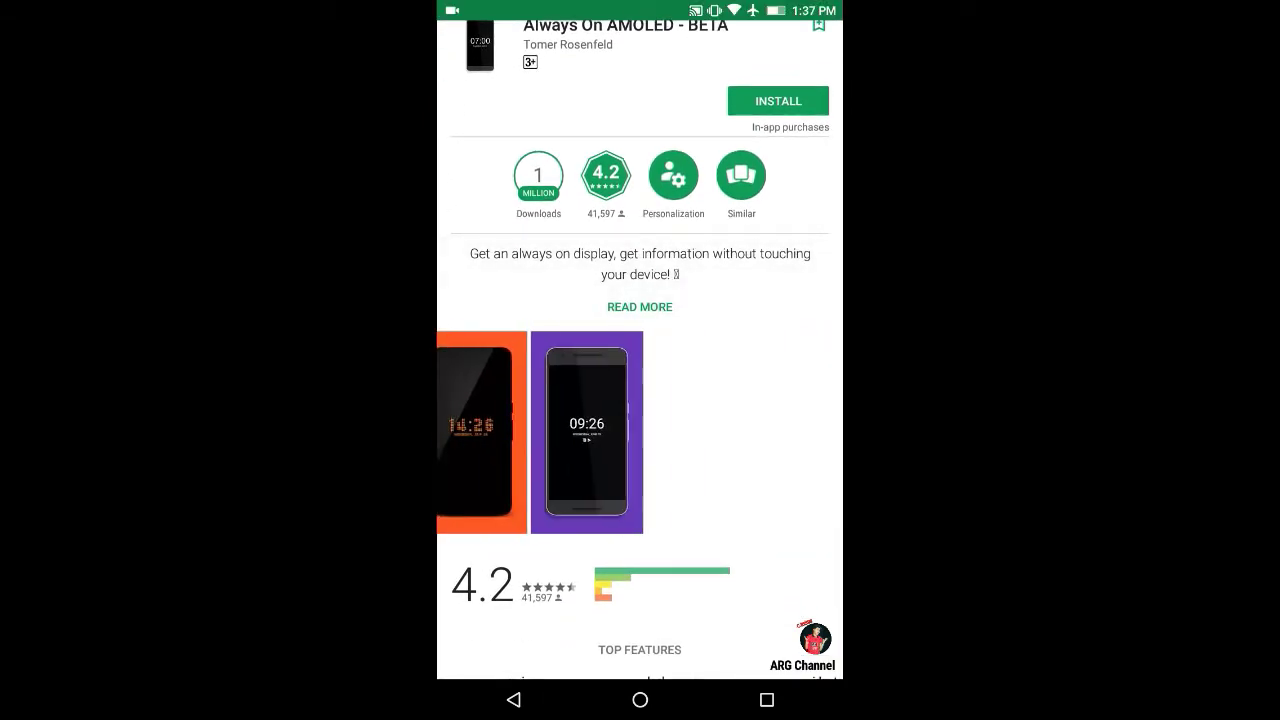
{"action": "scroll", "coordinate": [640, 432], "scroll_direction": "left", "scroll_amount": 10}
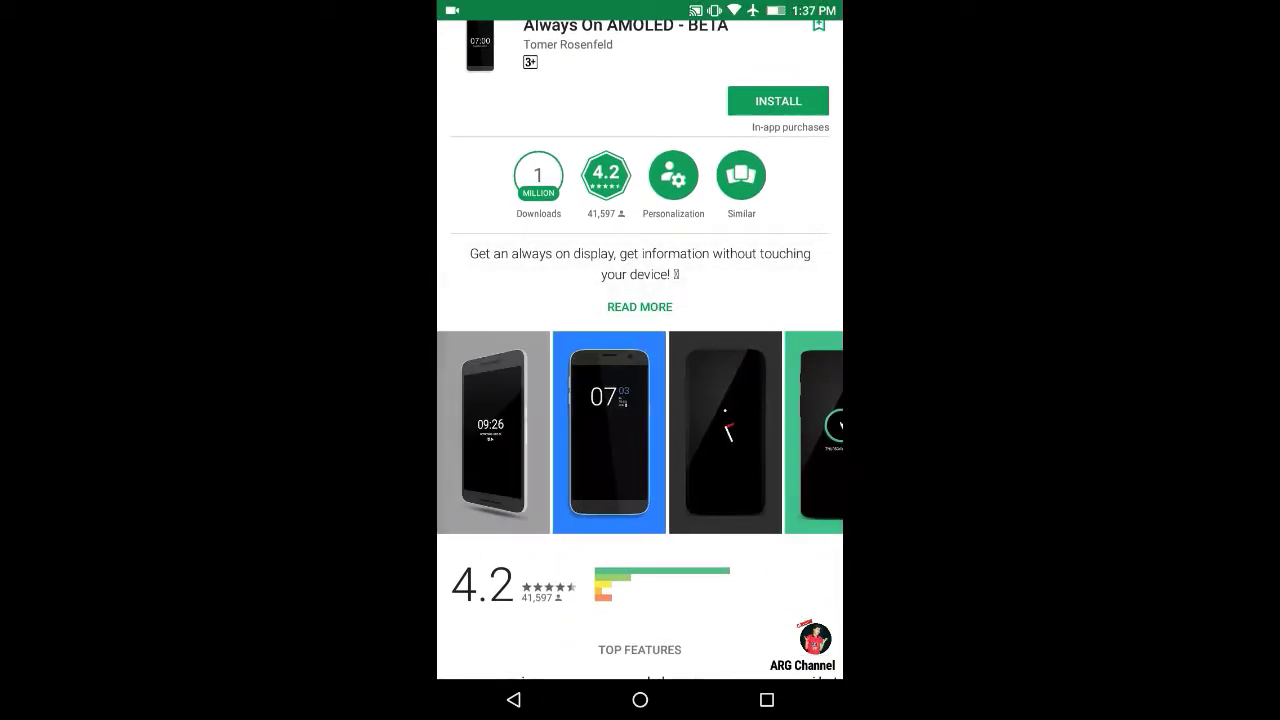
{"action": "scroll", "coordinate": [640, 400], "scroll_direction": "down", "scroll_amount": 1}
{"action": "scroll", "coordinate": [640, 400], "scroll_direction": "down", "scroll_amount": 3}
{"action": "scroll", "coordinate": [640, 400], "scroll_direction": "down", "scroll_amount": 2}
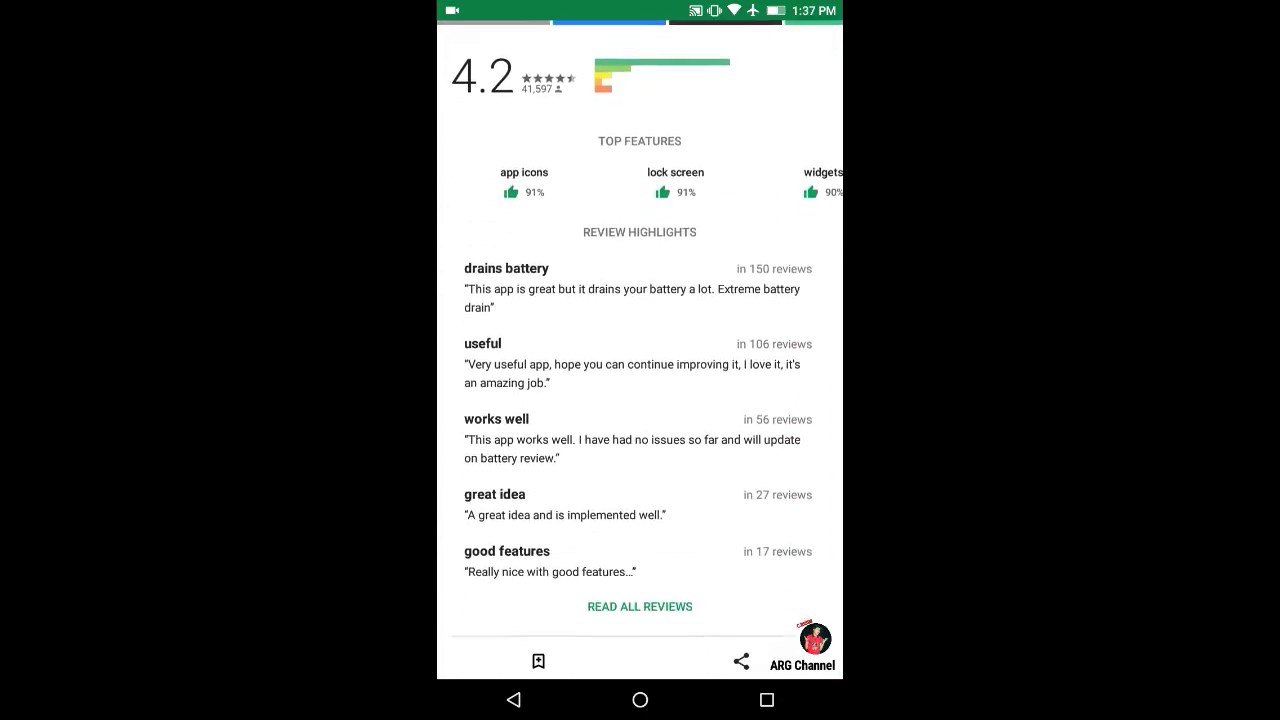
{"action": "scroll", "coordinate": [640, 400], "scroll_direction": "down", "scroll_amount": 2}
{"action": "scroll", "coordinate": [640, 400], "scroll_direction": "down", "scroll_amount": 2}
{"action": "scroll", "coordinate": [640, 400], "scroll_direction": "up", "scroll_amount": 3}
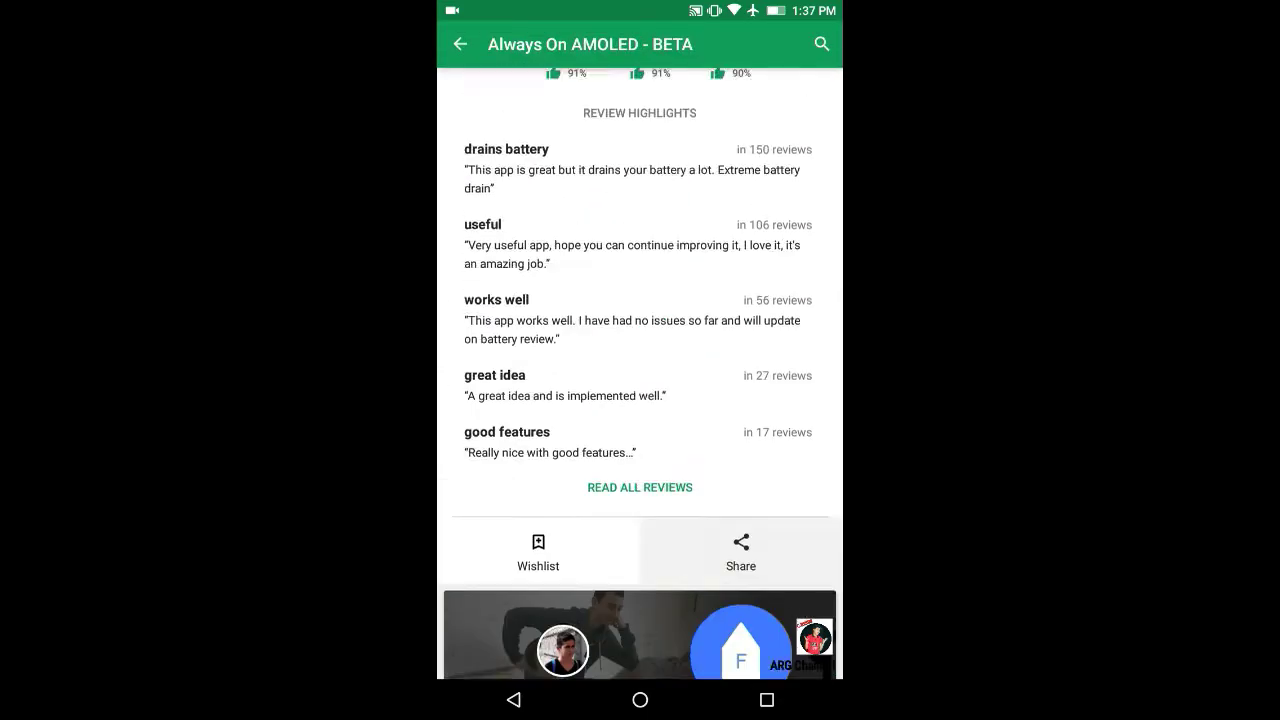
{"action": "scroll", "coordinate": [640, 400], "scroll_direction": "up", "scroll_amount": 5}
{"action": "scroll", "coordinate": [640, 400], "scroll_direction": "up", "scroll_amount": 3}
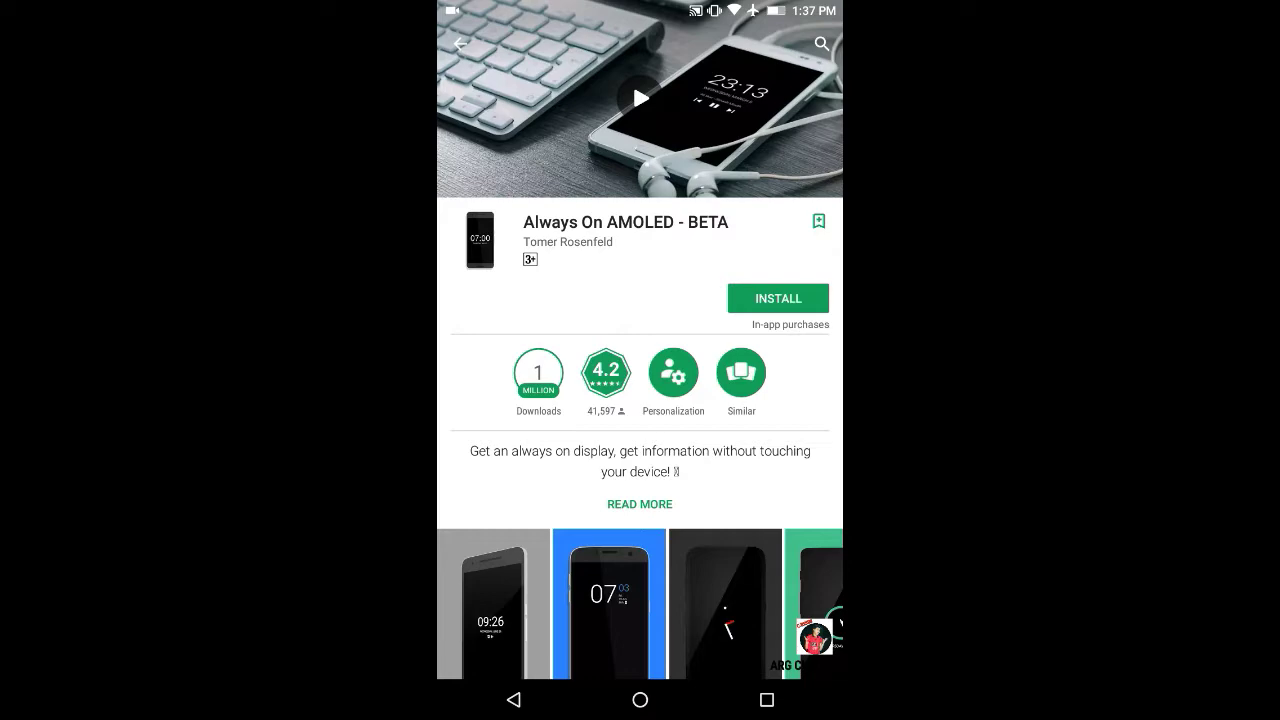
Step: Install Always On AMOLED - BETA and launch it to its modify-system-settings permission page
{"action": "left_click", "coordinate": [778, 298]}
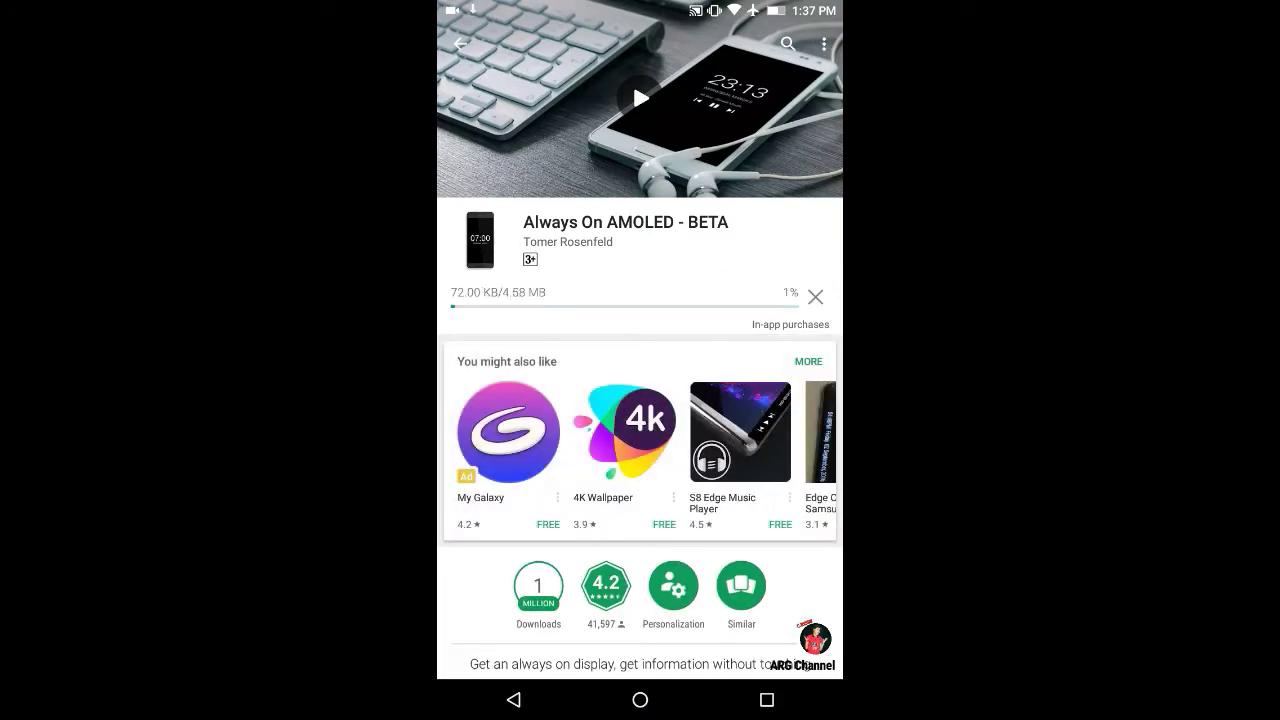
{"action": "scroll", "coordinate": [640, 400], "scroll_direction": "down", "scroll_amount": 1}
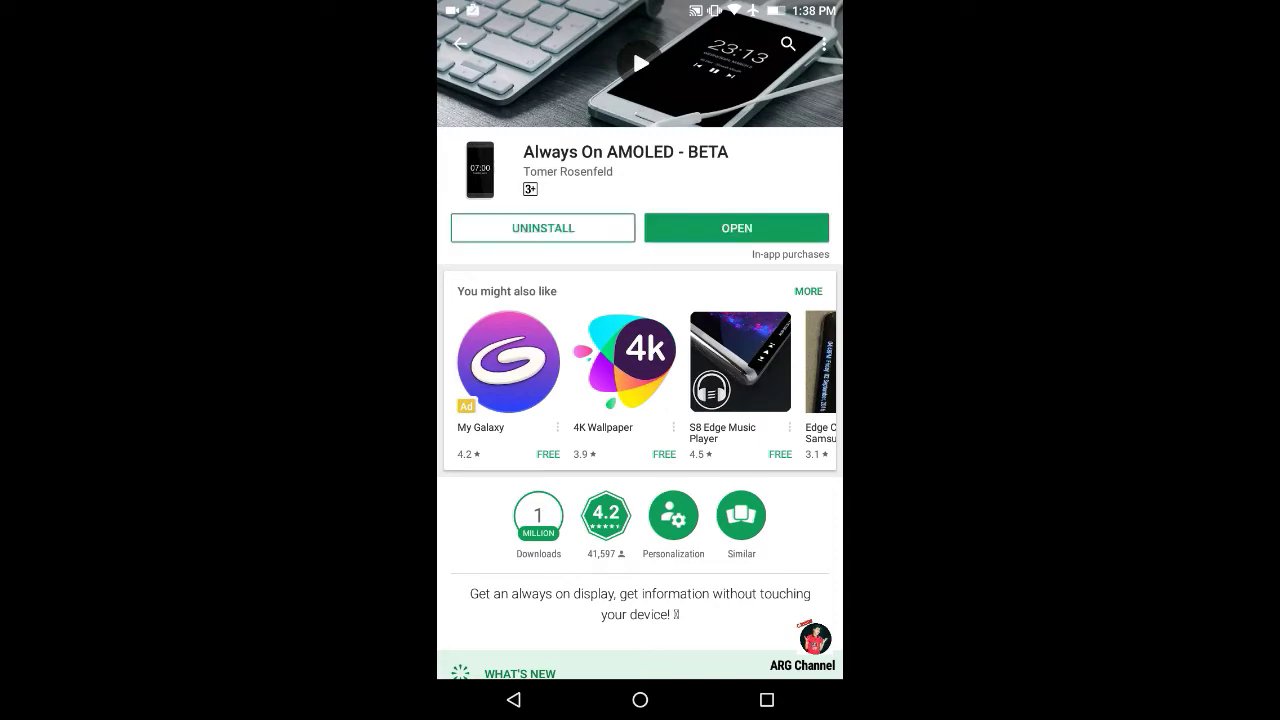
{"action": "scroll", "coordinate": [640, 400], "scroll_direction": "up", "scroll_amount": 1}
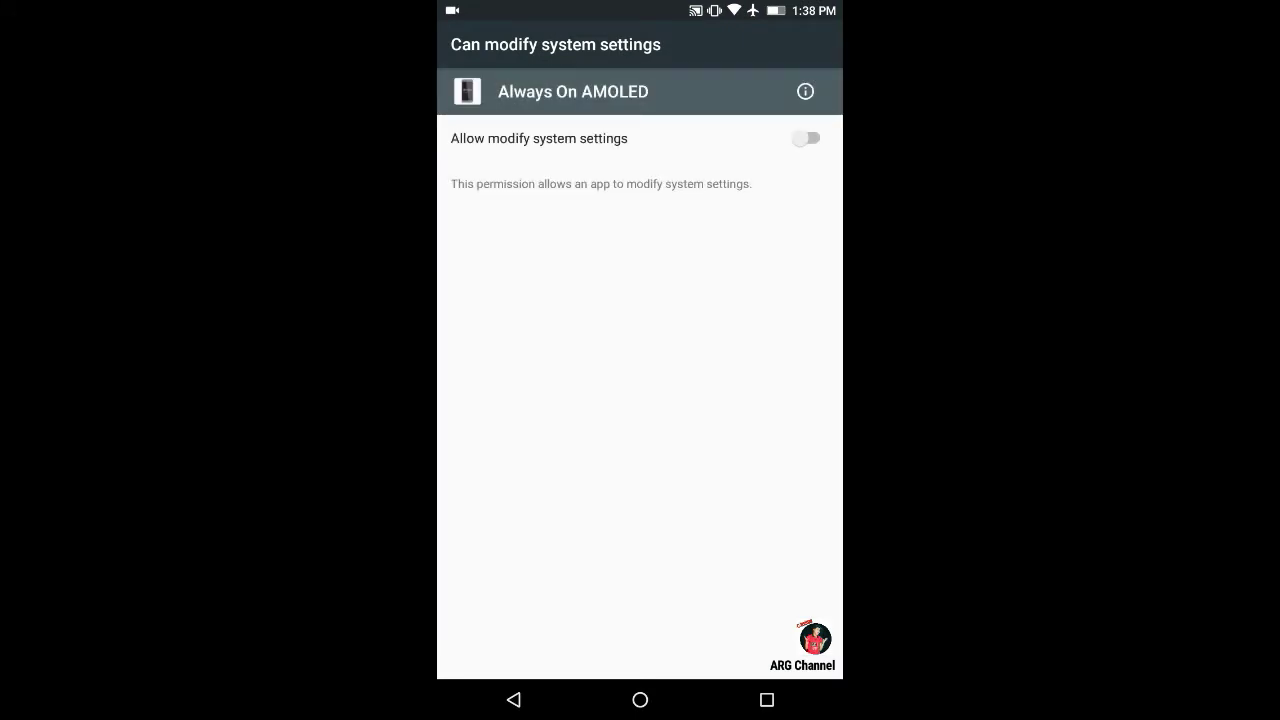
Step: Grant the app permission to modify system settings and to make and manage phone calls
{"action": "left_click", "coordinate": [810, 138]}
{"action": "left_click", "coordinate": [513, 699]}
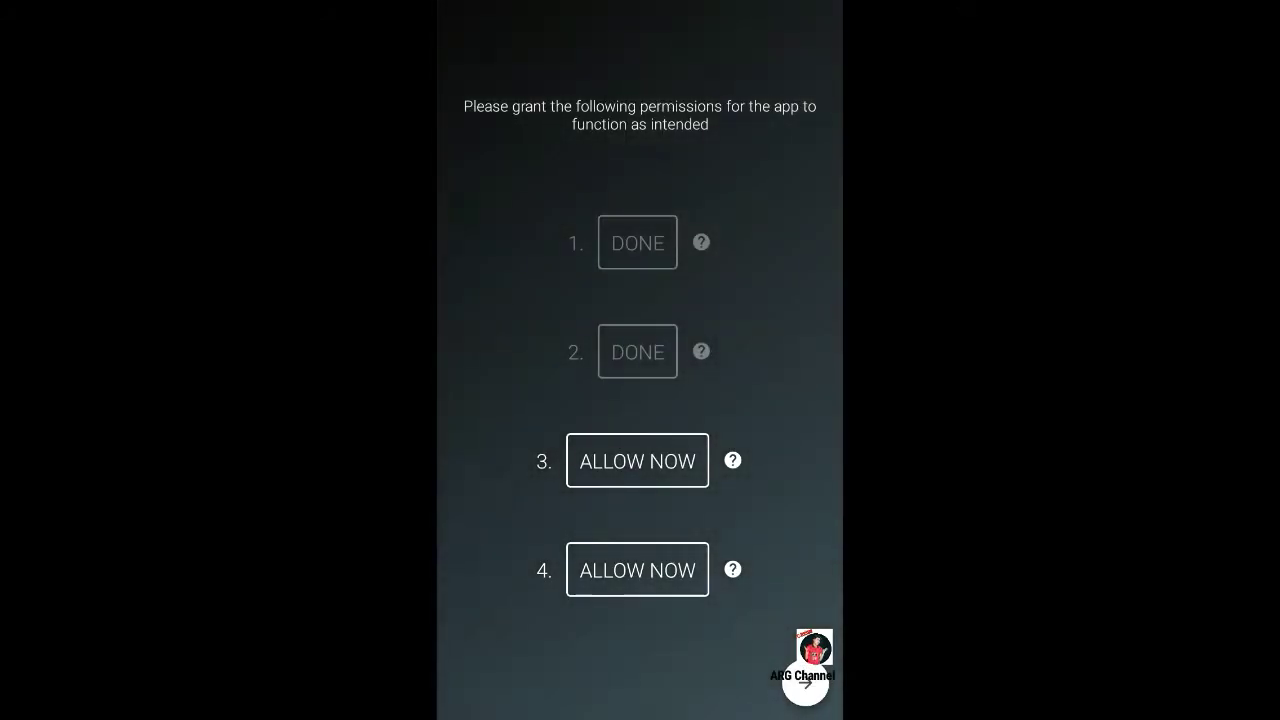
{"action": "left_click", "coordinate": [637, 461]}
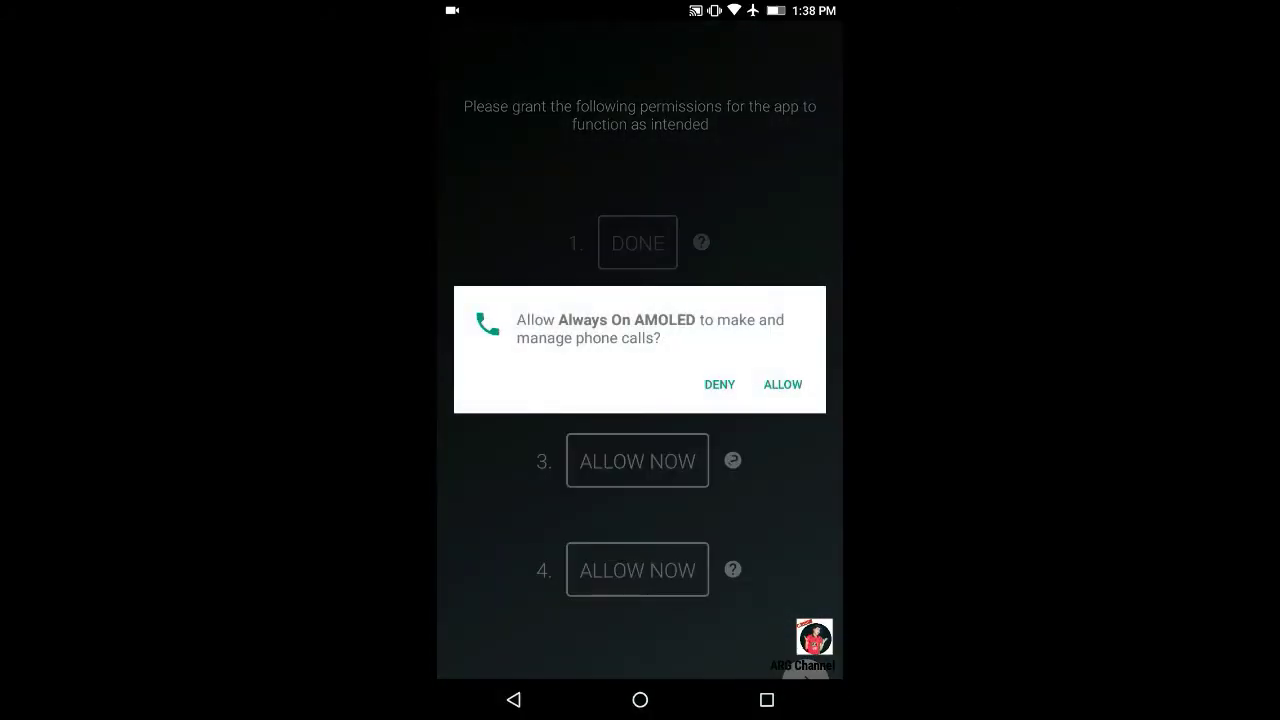
{"action": "left_click", "coordinate": [780, 383]}
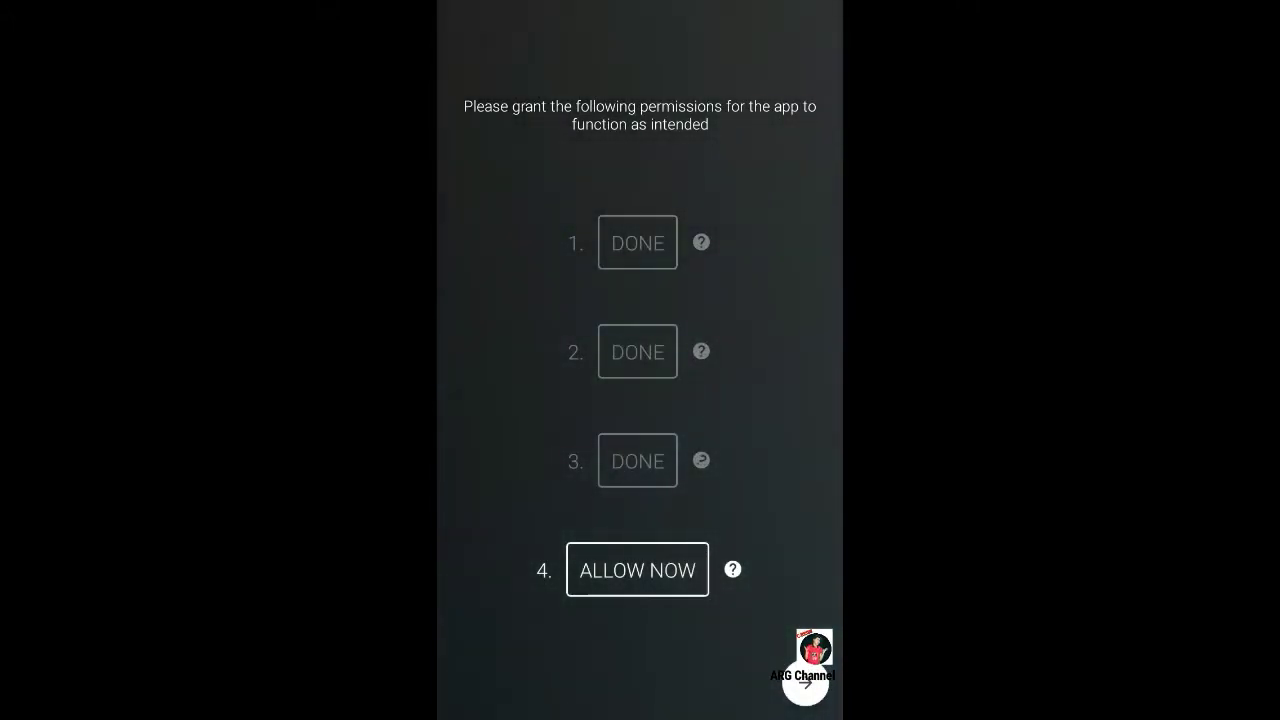
Step: Enable notification access for Always On AMOLED and continue to the main settings screen
{"action": "left_click", "coordinate": [637, 569]}
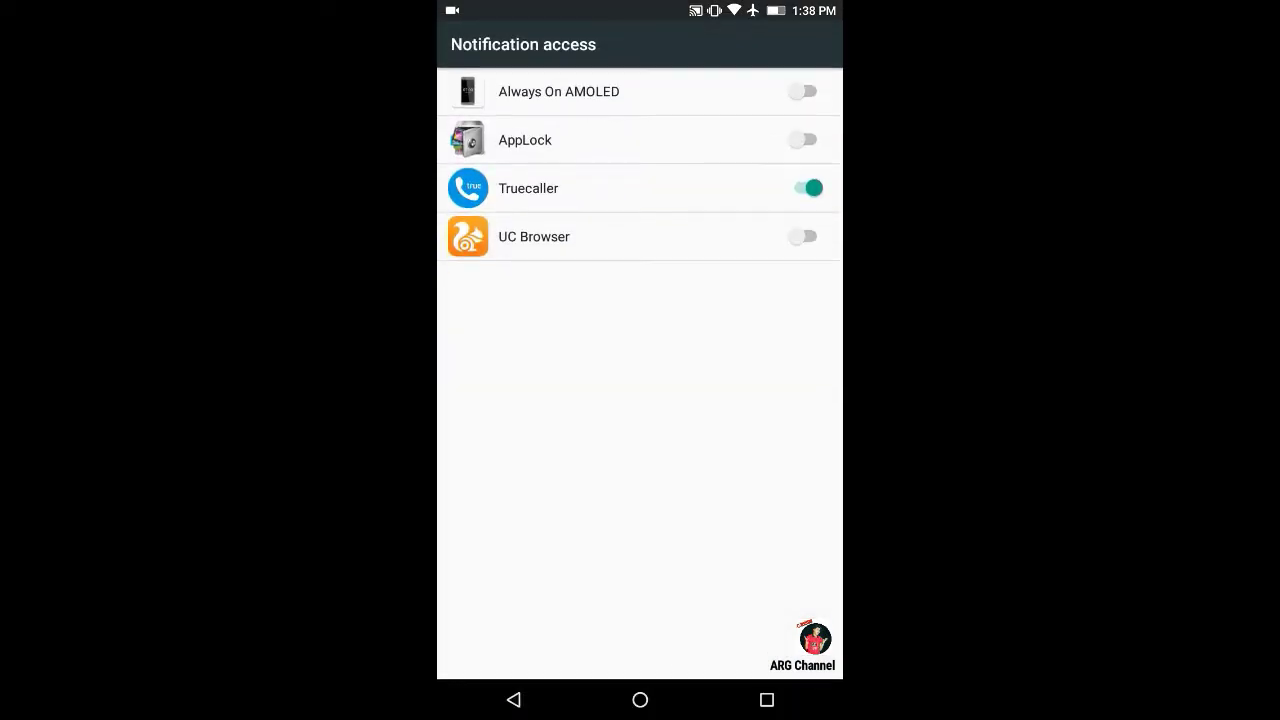
{"action": "left_click", "coordinate": [802, 91]}
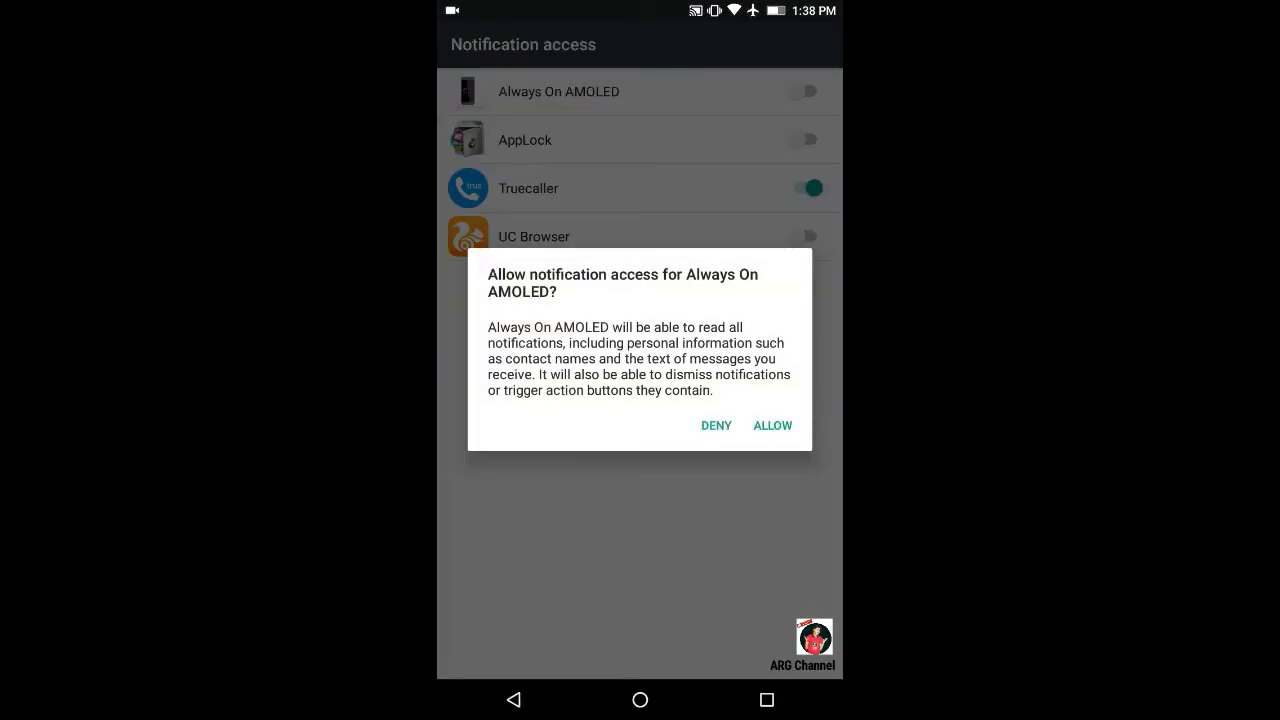
{"action": "left_click", "coordinate": [772, 425]}
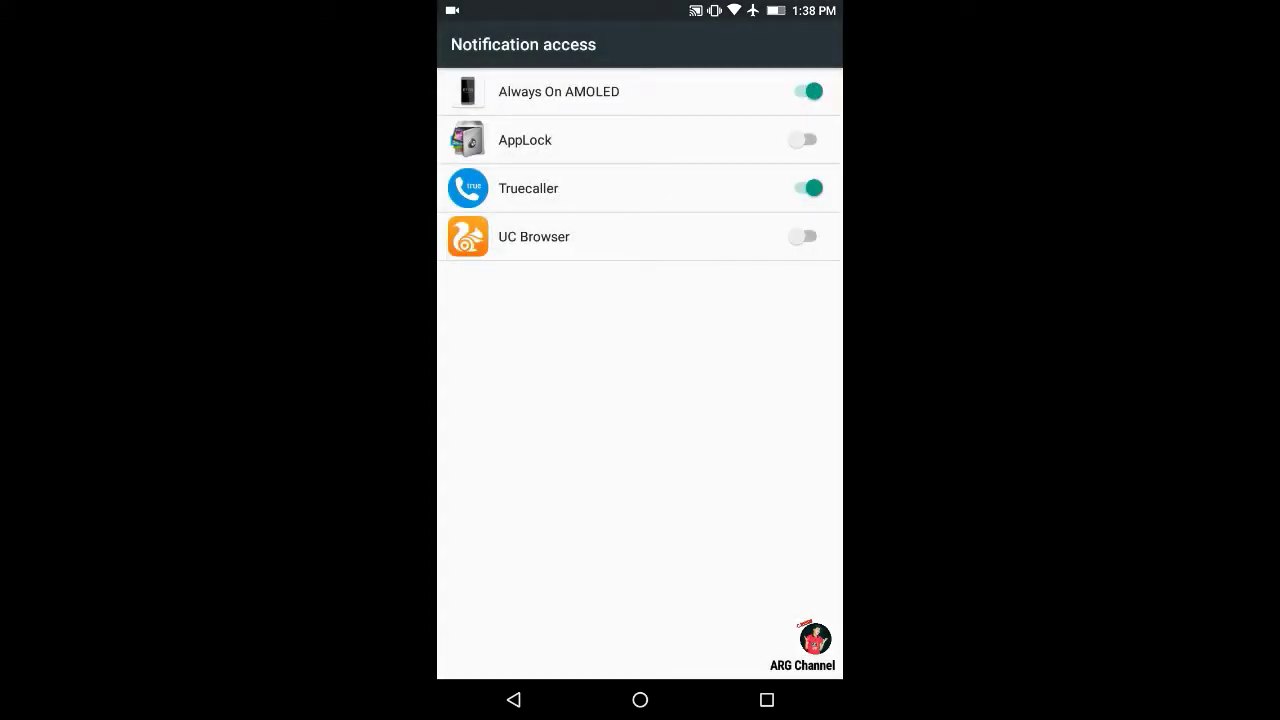
{"action": "left_click", "coordinate": [513, 699]}
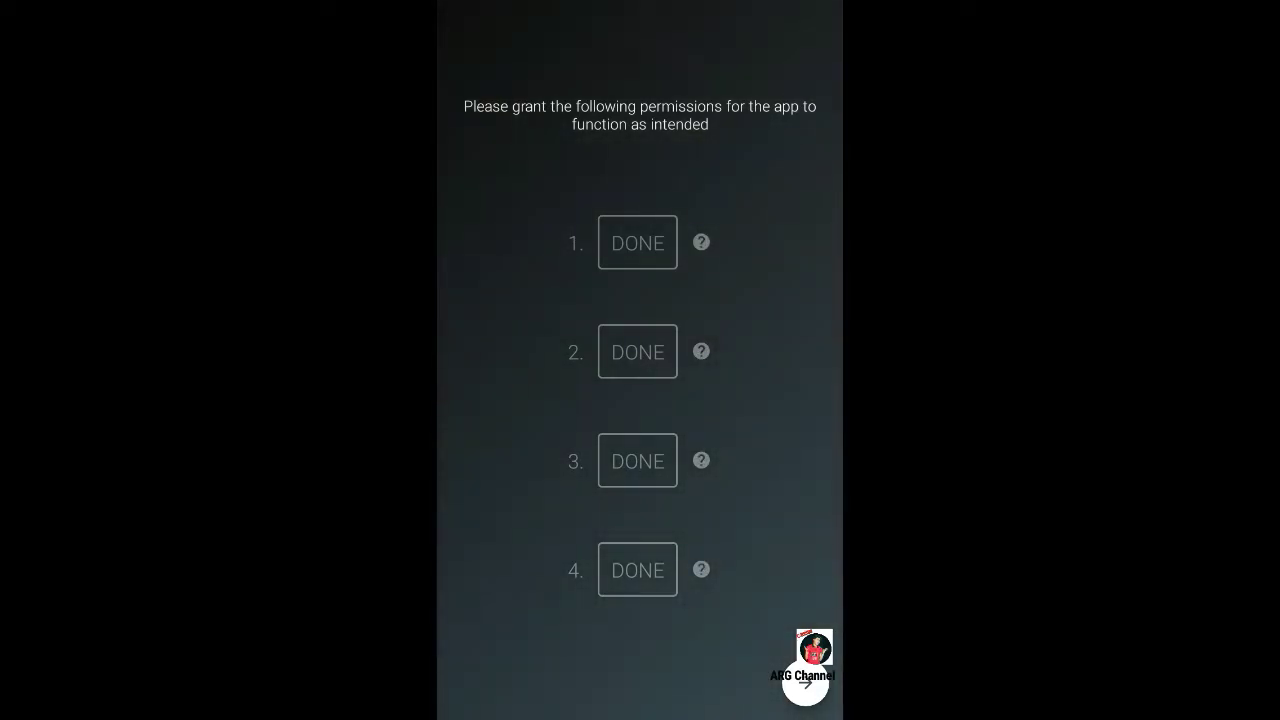
{"action": "left_click", "coordinate": [805, 683]}
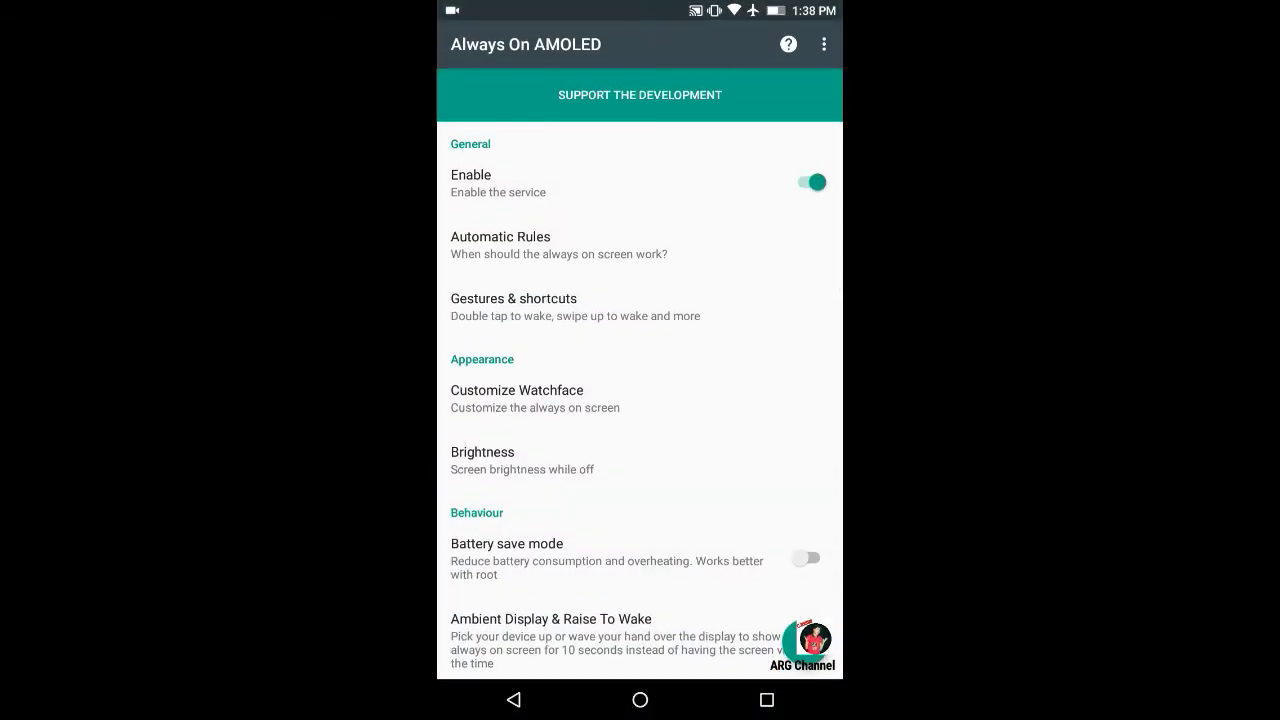
Step: Toggle the always-on service off and back on
{"action": "scroll", "coordinate": [640, 400], "scroll_direction": "down", "scroll_amount": 3}
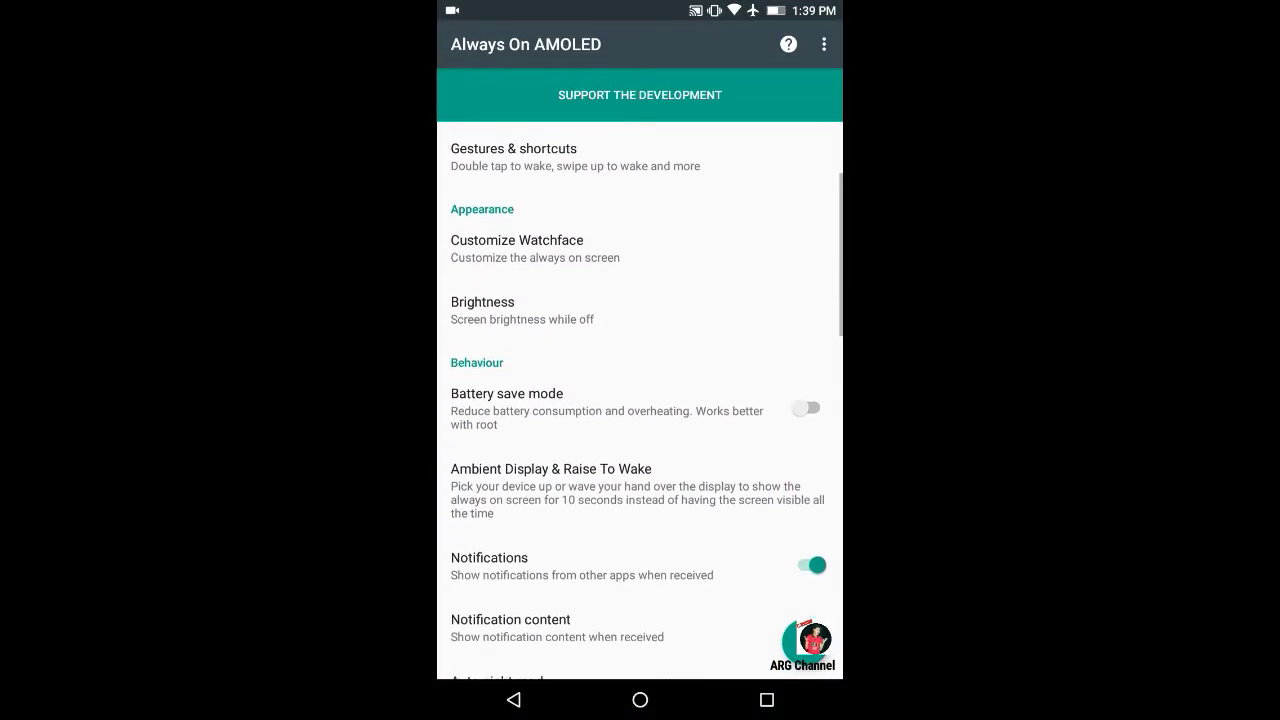
{"action": "scroll", "coordinate": [640, 400], "scroll_direction": "up", "scroll_amount": 3}
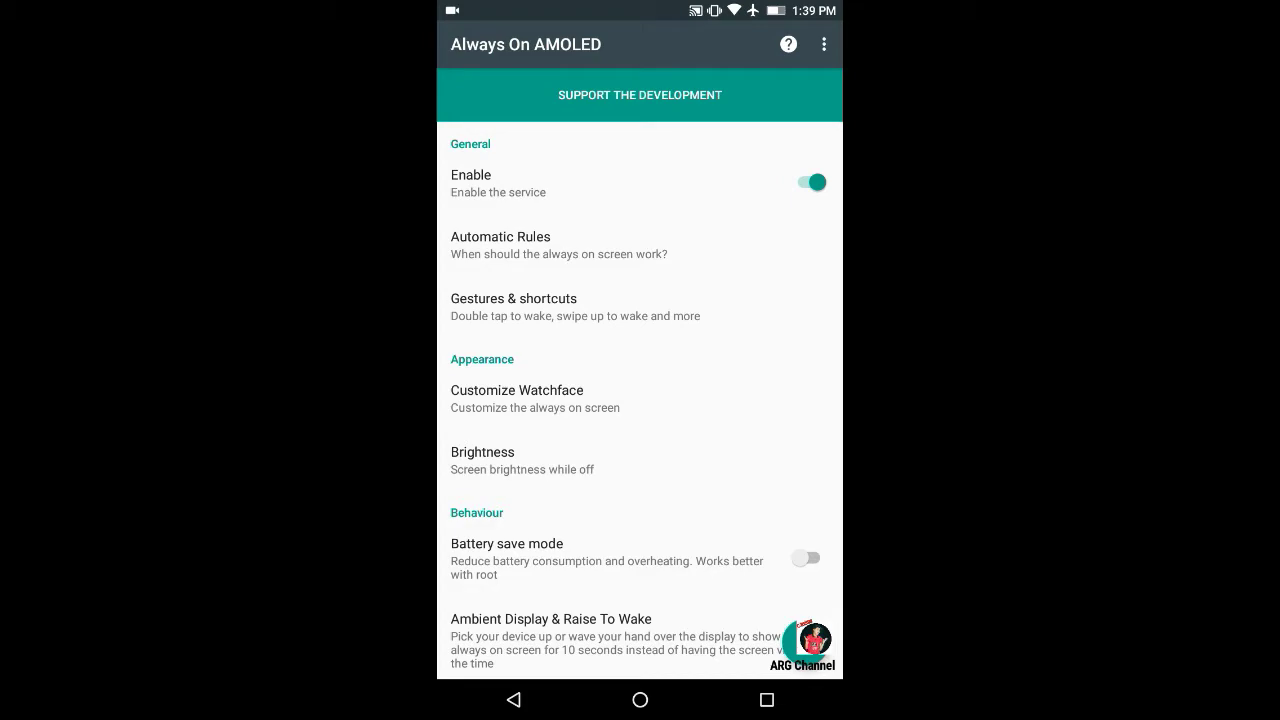
{"action": "left_click", "coordinate": [810, 182]}
{"action": "left_click", "coordinate": [808, 182]}
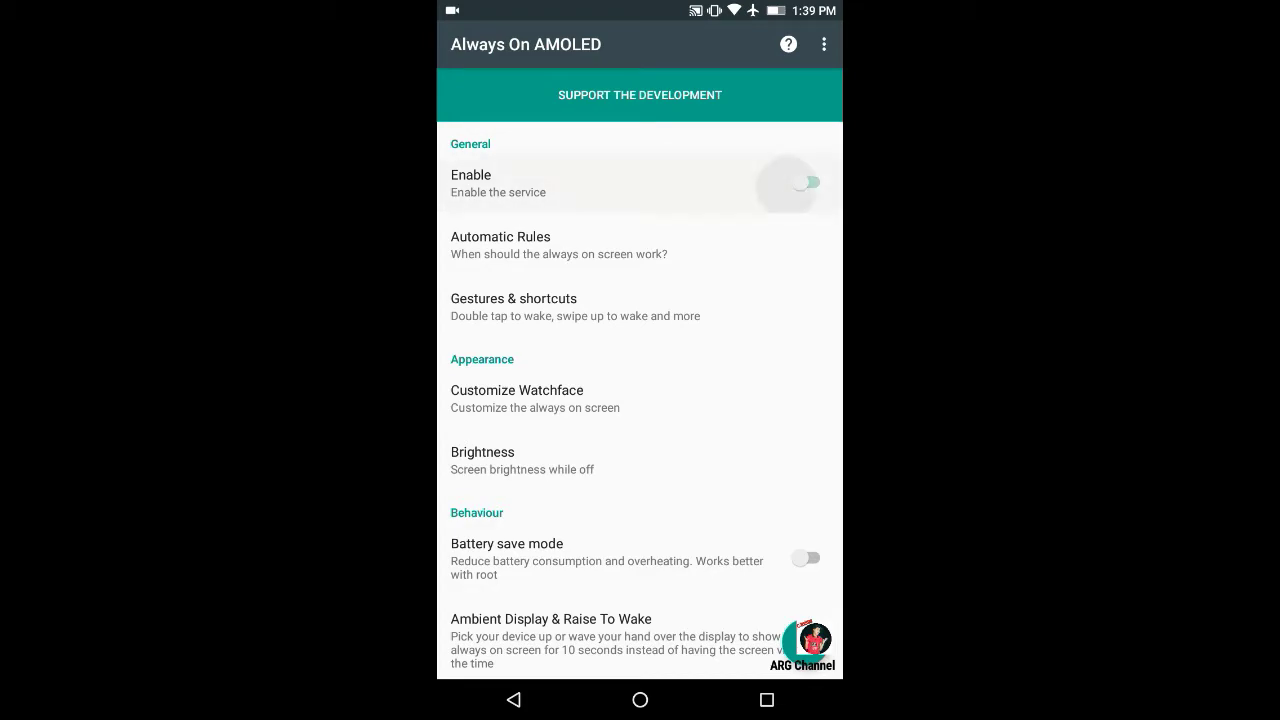
{"action": "scroll", "coordinate": [640, 400], "scroll_direction": "down", "scroll_amount": 3}
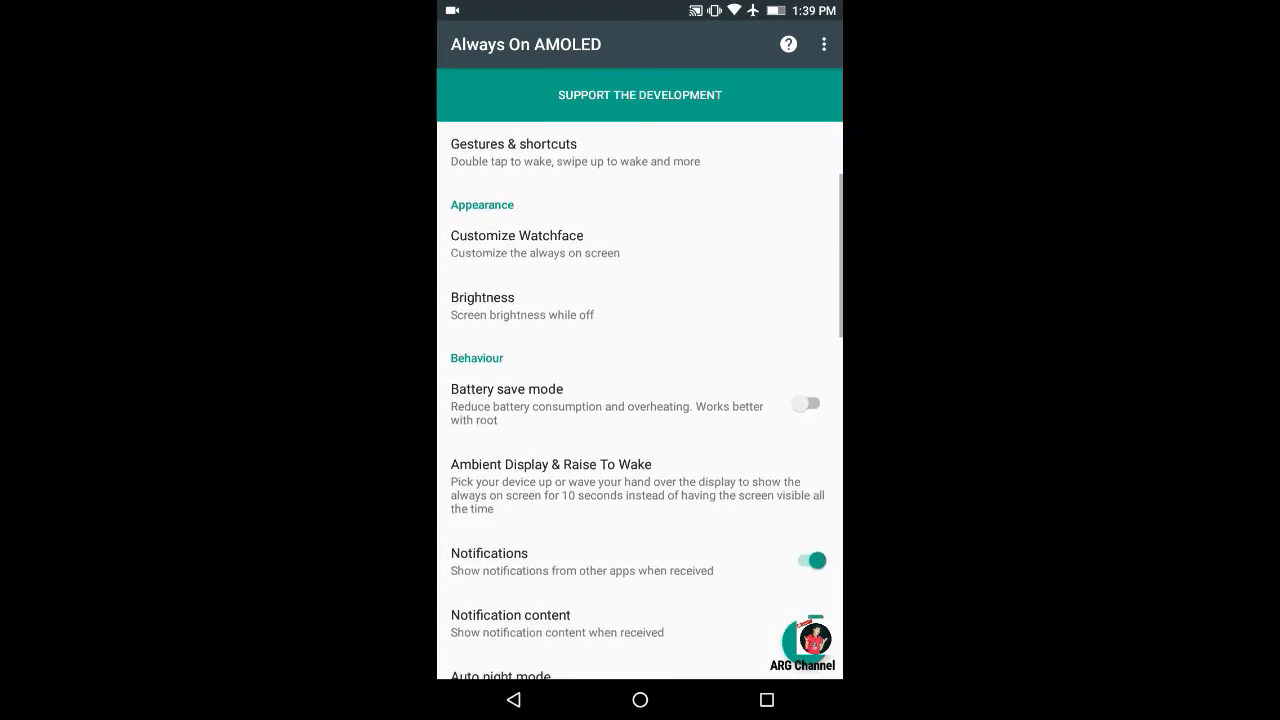
{"action": "scroll", "coordinate": [640, 400], "scroll_direction": "up", "scroll_amount": 3}
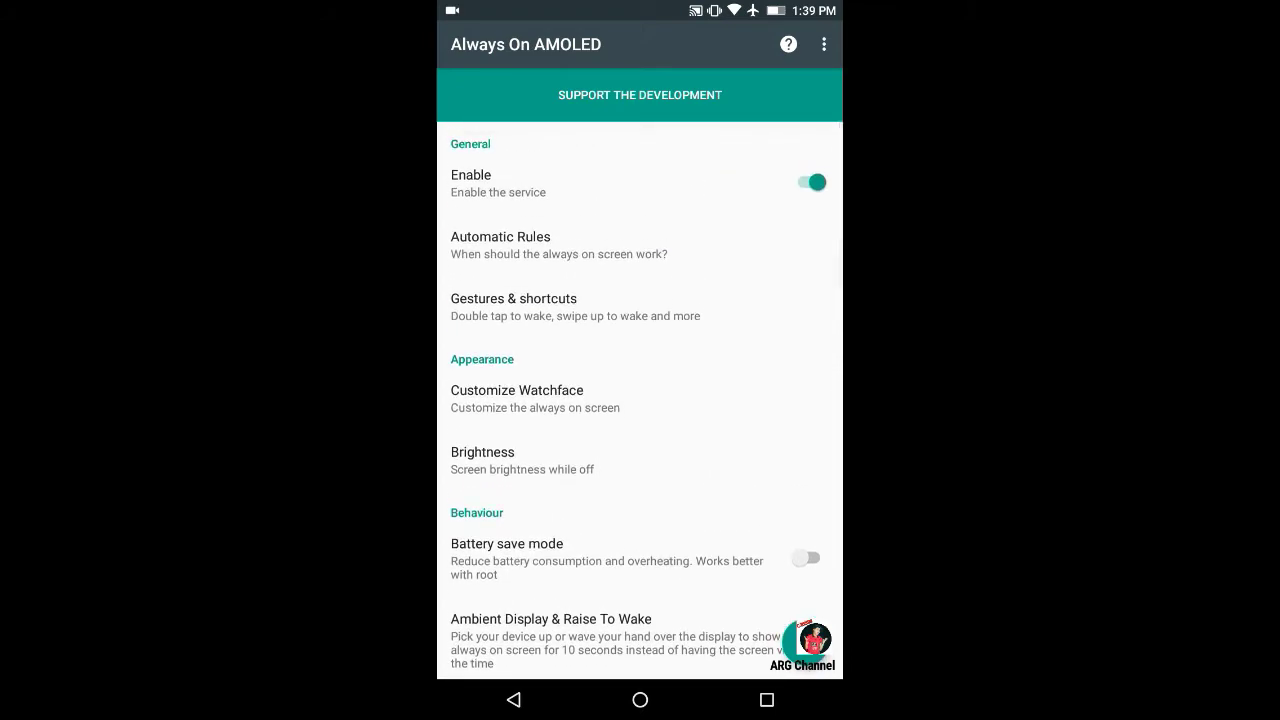
Step: Set double tap and swipe down to 'Turn the screen on', leaving volume keys off
{"action": "left_click", "coordinate": [513, 306]}
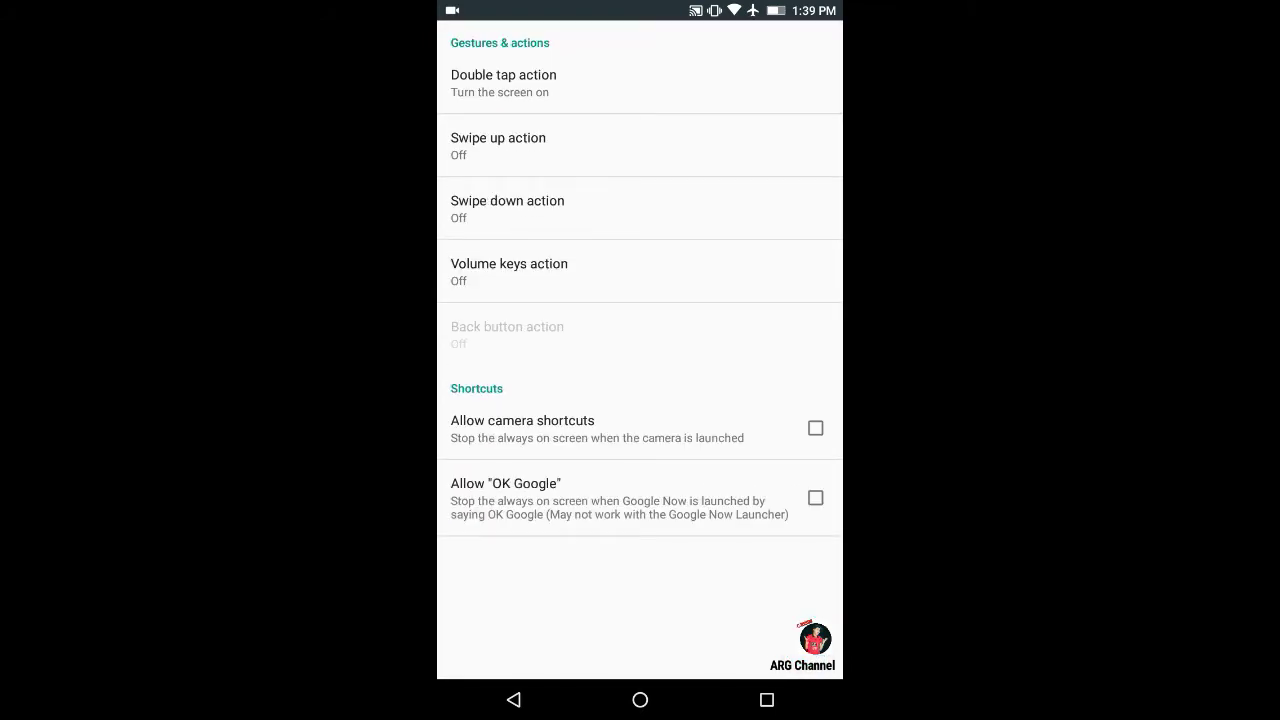
{"action": "left_click", "coordinate": [715, 82]}
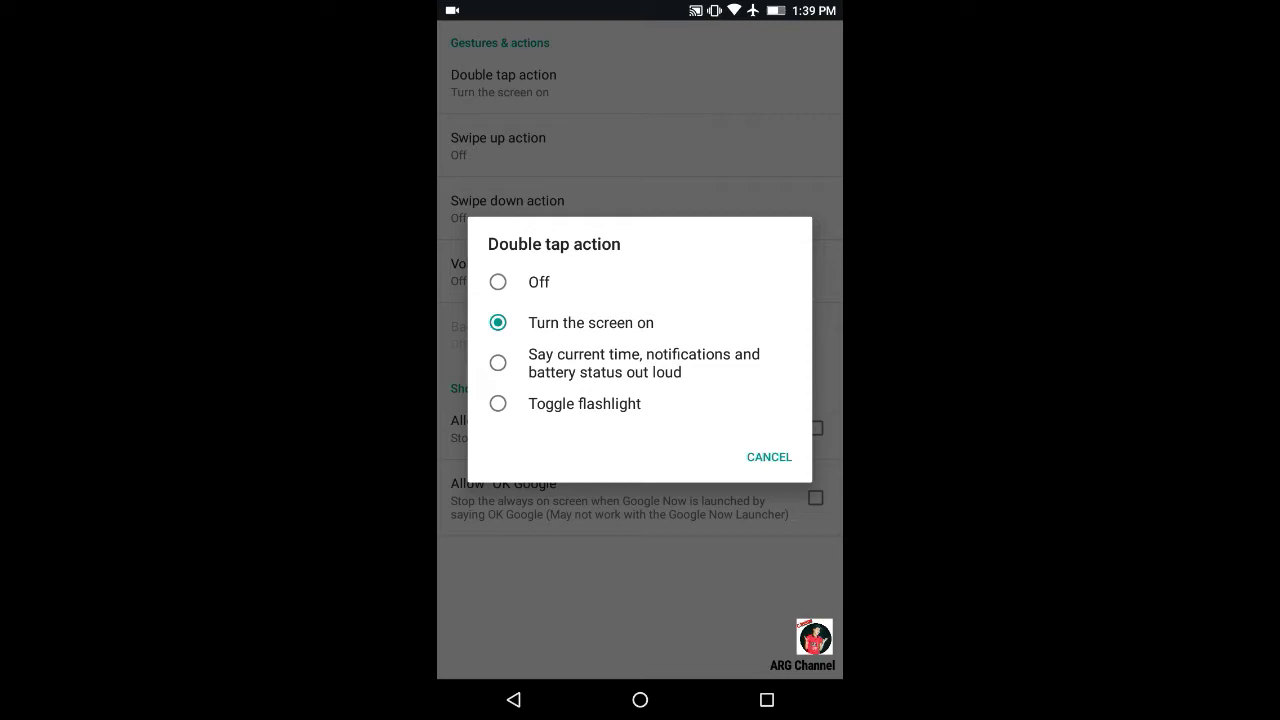
{"action": "left_click", "coordinate": [590, 322]}
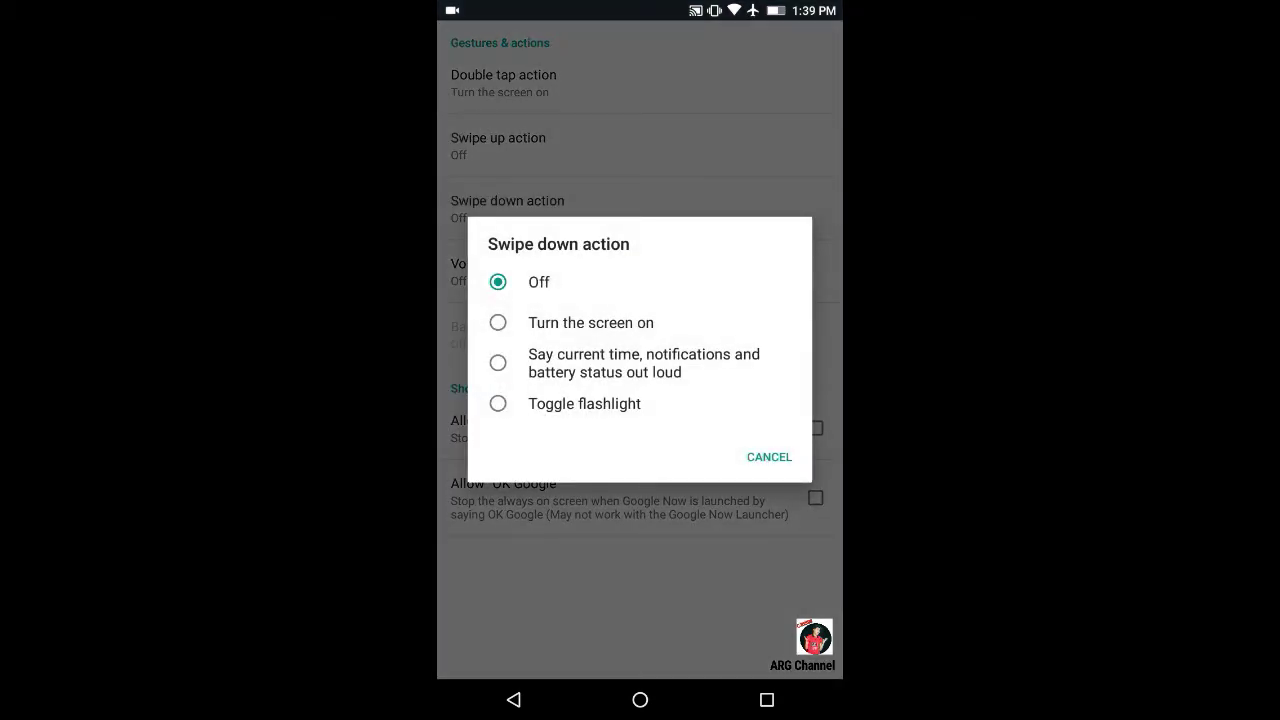
{"action": "left_click", "coordinate": [590, 322]}
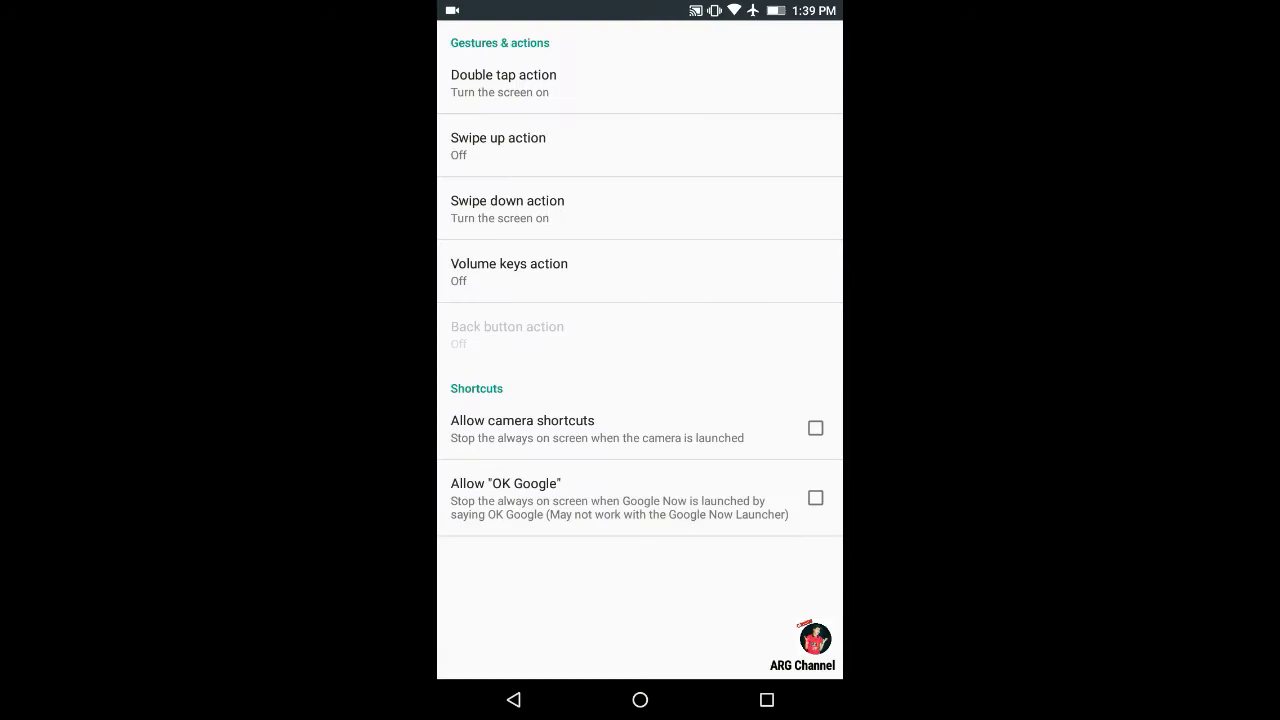
{"action": "left_click", "coordinate": [509, 270]}
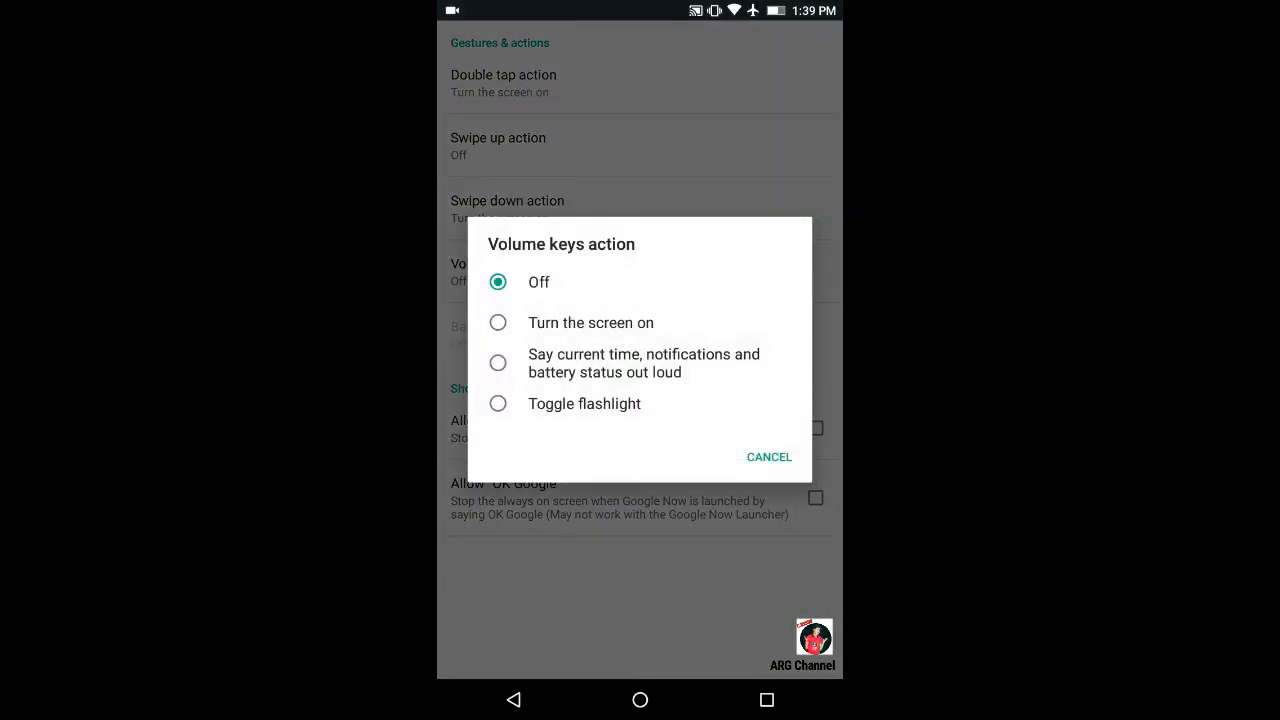
{"action": "left_click", "coordinate": [538, 282]}
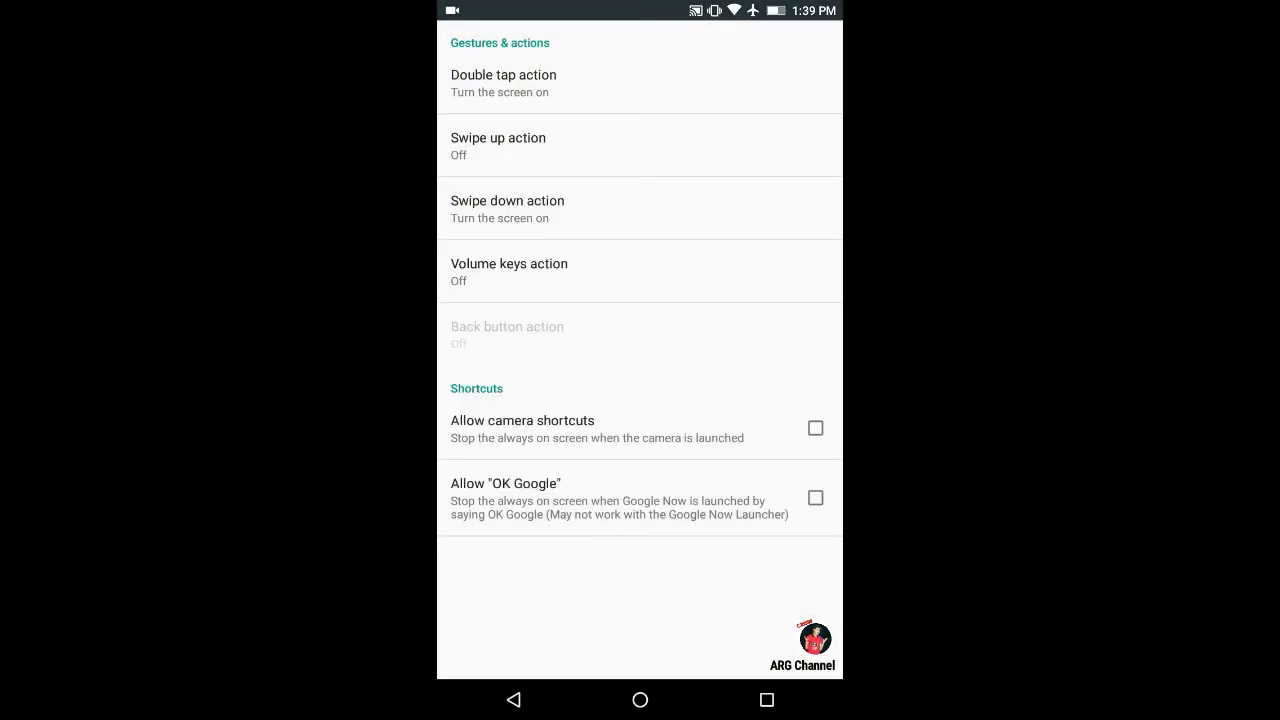
{"action": "left_click", "coordinate": [513, 700]}
Step: Turn on battery save mode and pocket-mode proximity sensor locking
{"action": "scroll", "coordinate": [640, 400], "scroll_direction": "down", "scroll_amount": 4}
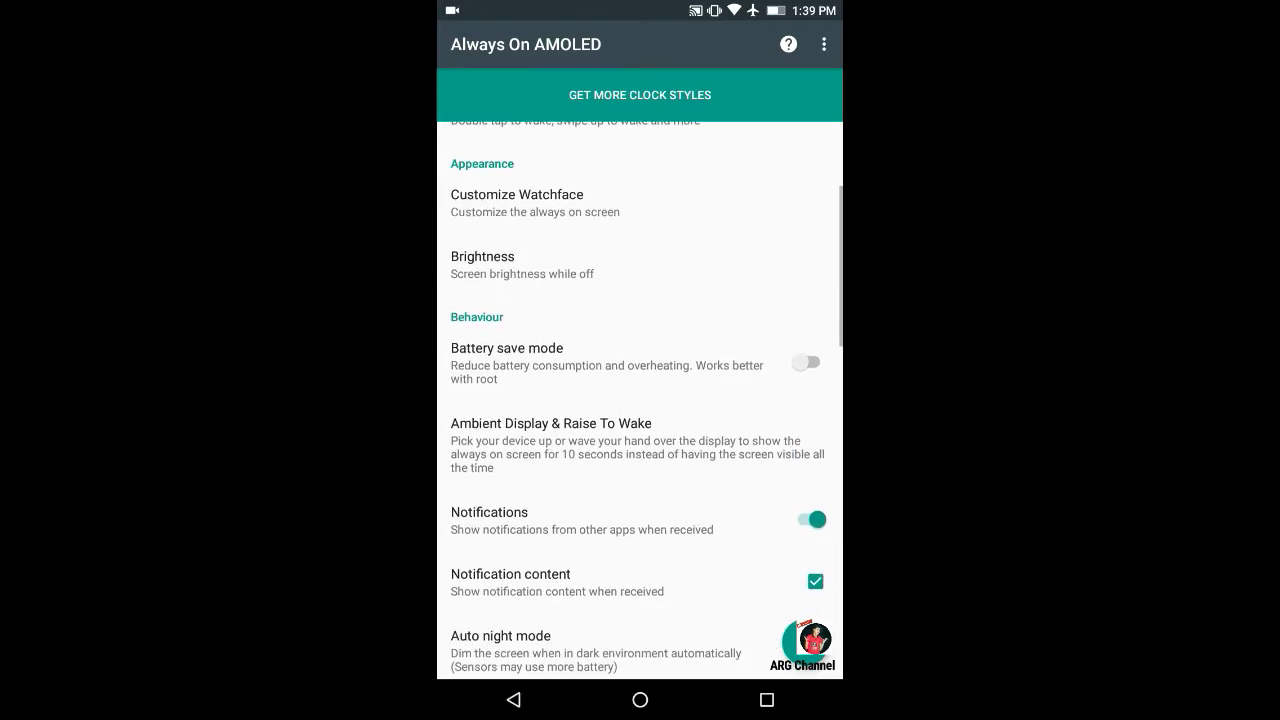
{"action": "left_click", "coordinate": [806, 362]}
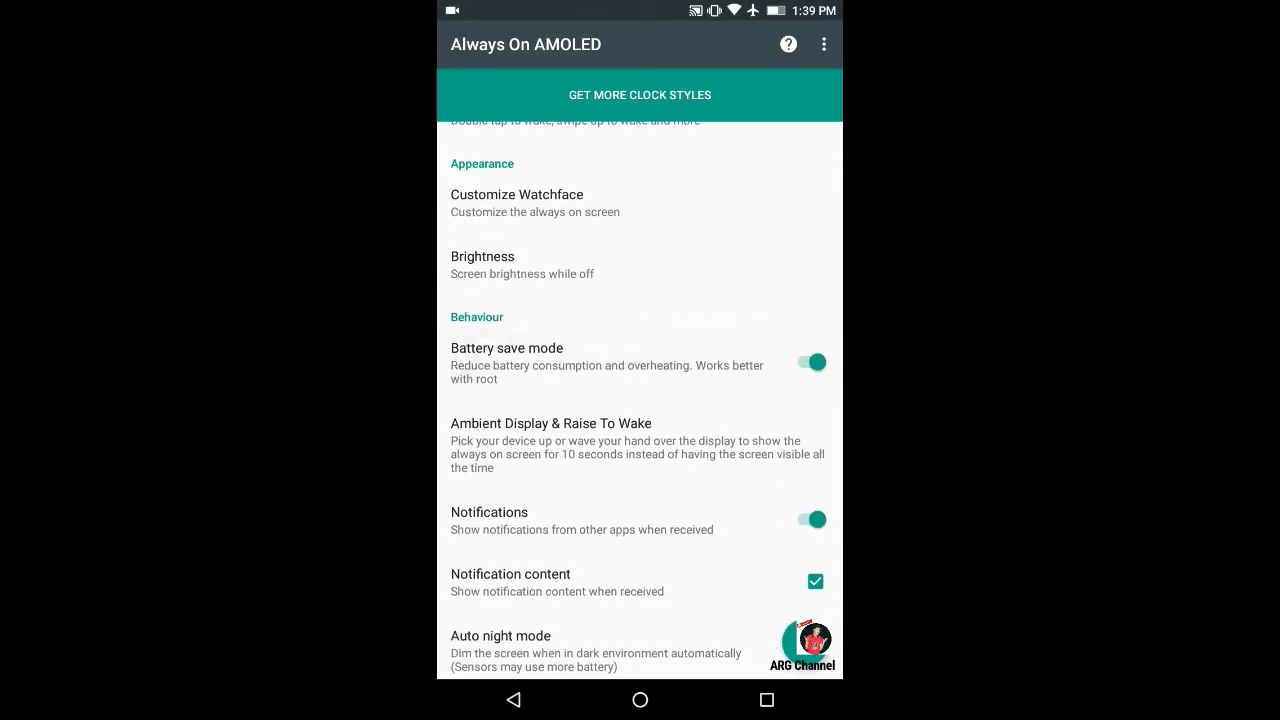
{"action": "scroll", "coordinate": [640, 400], "scroll_direction": "down", "scroll_amount": 3}
{"action": "scroll", "coordinate": [640, 400], "scroll_direction": "down", "scroll_amount": 2}
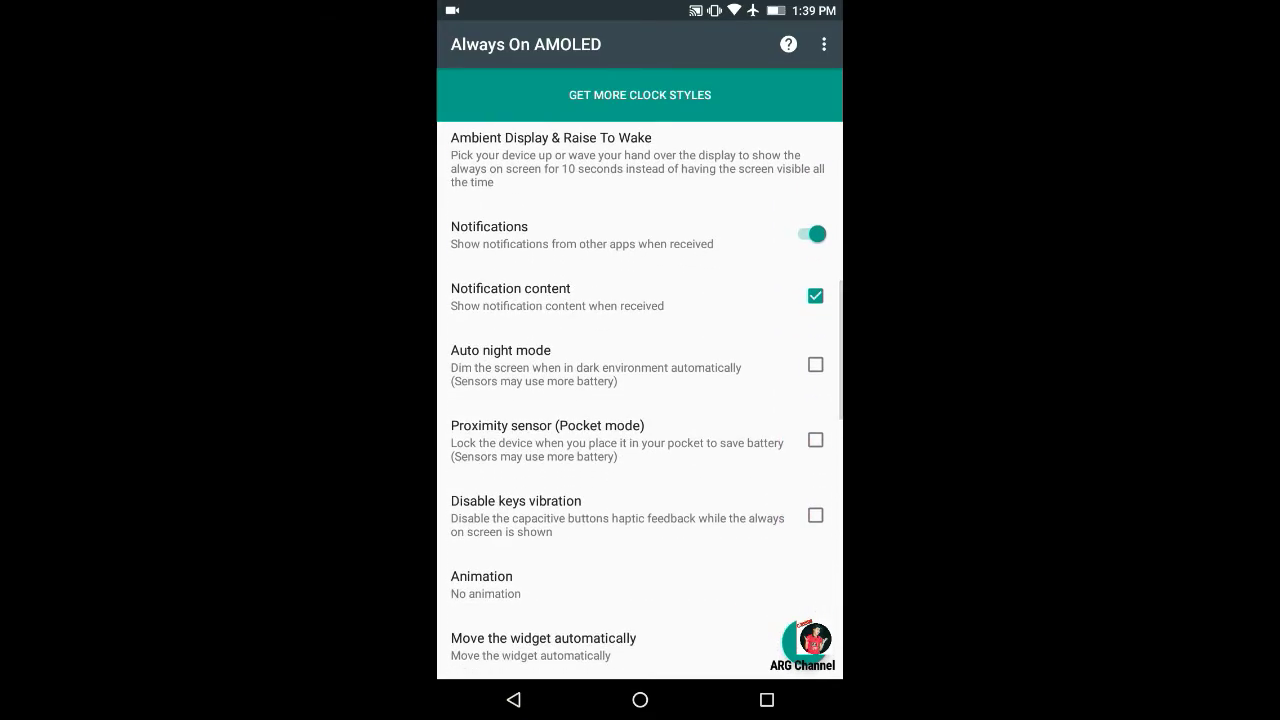
{"action": "left_click", "coordinate": [815, 440]}
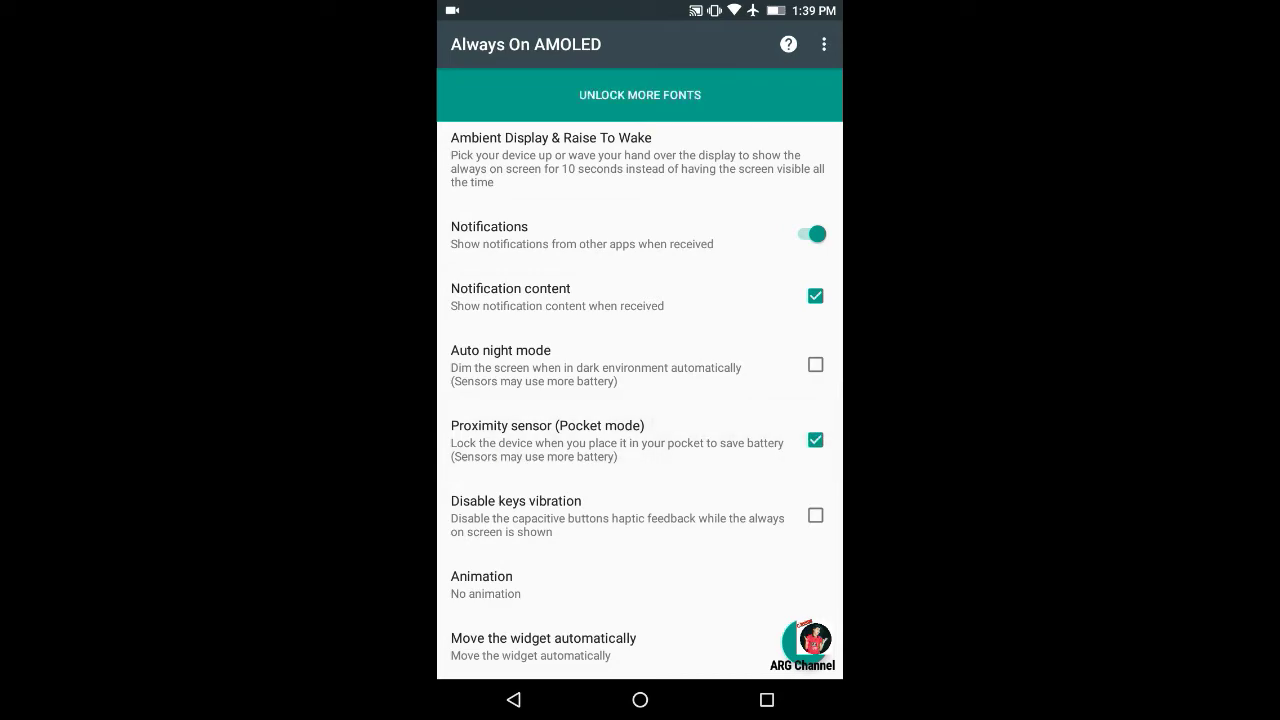
Step: Set the exit animation to Fade out
{"action": "scroll", "coordinate": [640, 400], "scroll_direction": "down", "scroll_amount": 3}
{"action": "scroll", "coordinate": [640, 400], "scroll_direction": "up", "scroll_amount": 3}
{"action": "scroll", "coordinate": [640, 400], "scroll_direction": "up", "scroll_amount": 2}
{"action": "scroll", "coordinate": [640, 400], "scroll_direction": "up", "scroll_amount": 2}
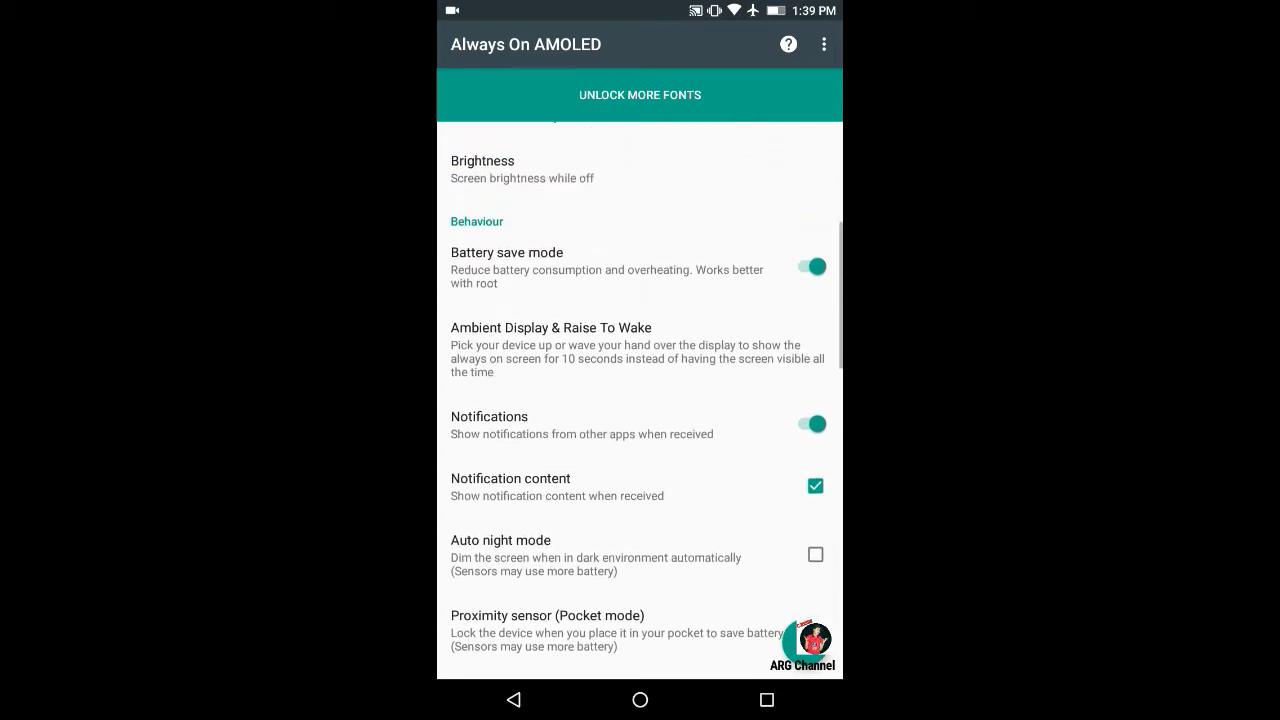
{"action": "scroll", "coordinate": [640, 400], "scroll_direction": "down", "scroll_amount": 4}
{"action": "scroll", "coordinate": [640, 400], "scroll_direction": "down", "scroll_amount": 3}
{"action": "scroll", "coordinate": [640, 400], "scroll_direction": "down", "scroll_amount": 5}
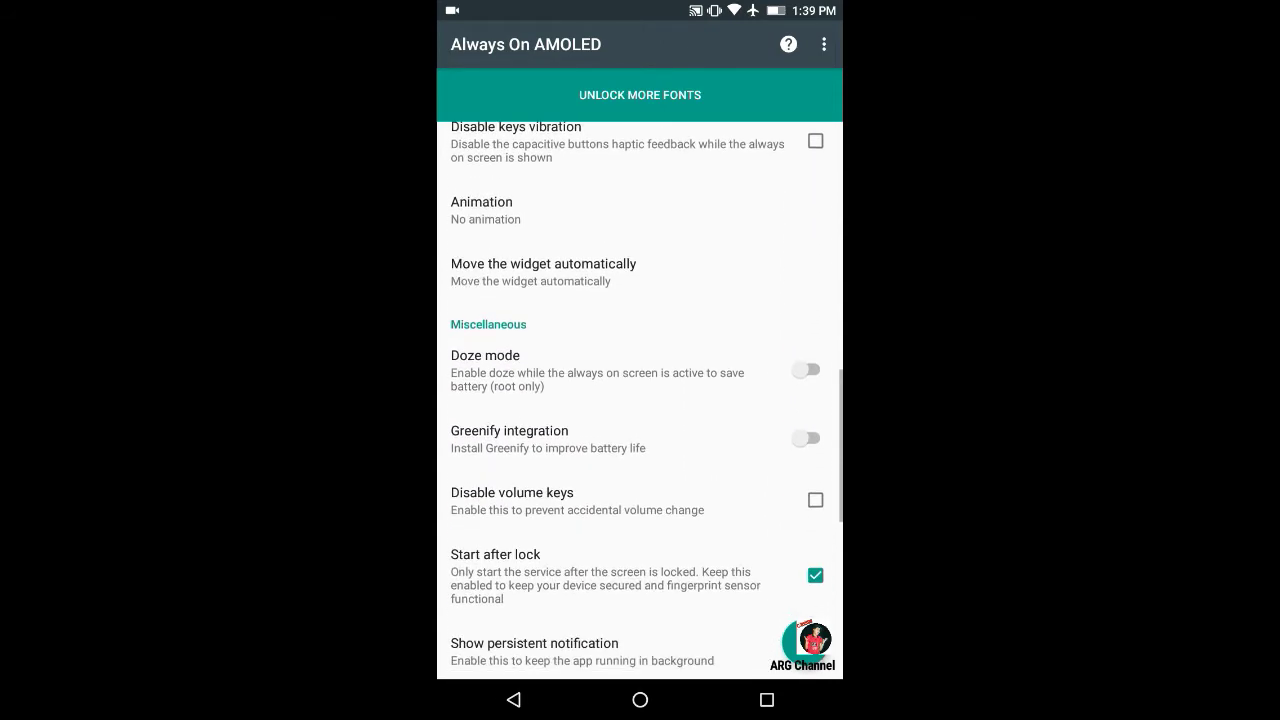
{"action": "scroll", "coordinate": [640, 400], "scroll_direction": "down", "scroll_amount": 3}
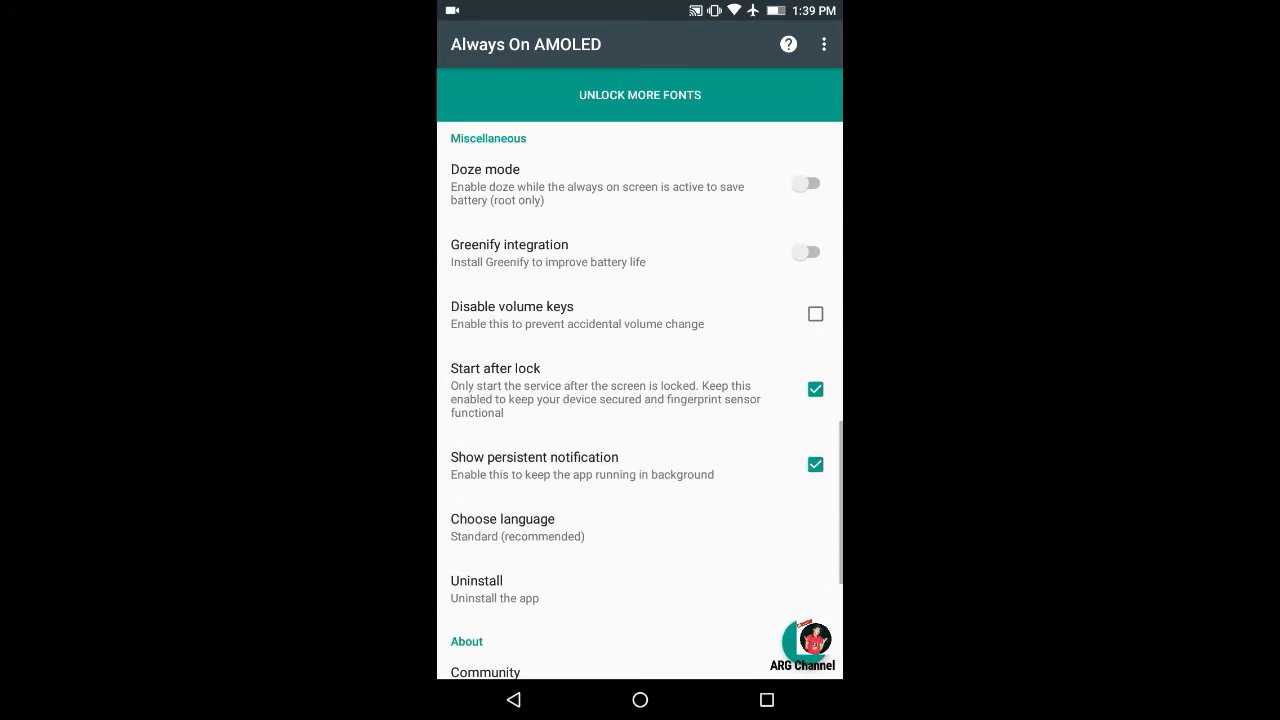
{"action": "scroll", "coordinate": [640, 400], "scroll_direction": "down", "scroll_amount": 3}
{"action": "scroll", "coordinate": [640, 400], "scroll_direction": "up", "scroll_amount": 2}
{"action": "scroll", "coordinate": [640, 400], "scroll_direction": "up", "scroll_amount": 5}
{"action": "scroll", "coordinate": [640, 400], "scroll_direction": "up", "scroll_amount": 5}
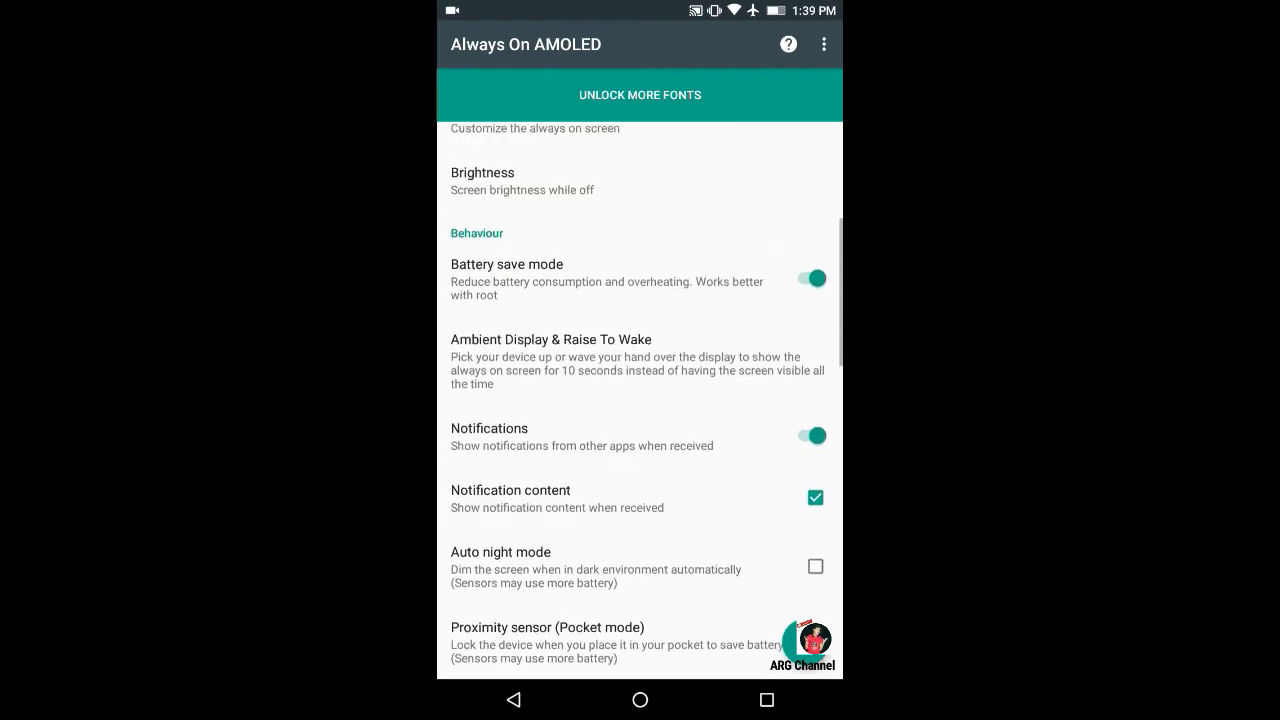
{"action": "scroll", "coordinate": [640, 400], "scroll_direction": "up", "scroll_amount": 5}
{"action": "scroll", "coordinate": [640, 400], "scroll_direction": "down", "scroll_amount": 2}
{"action": "scroll", "coordinate": [640, 400], "scroll_direction": "down", "scroll_amount": 2}
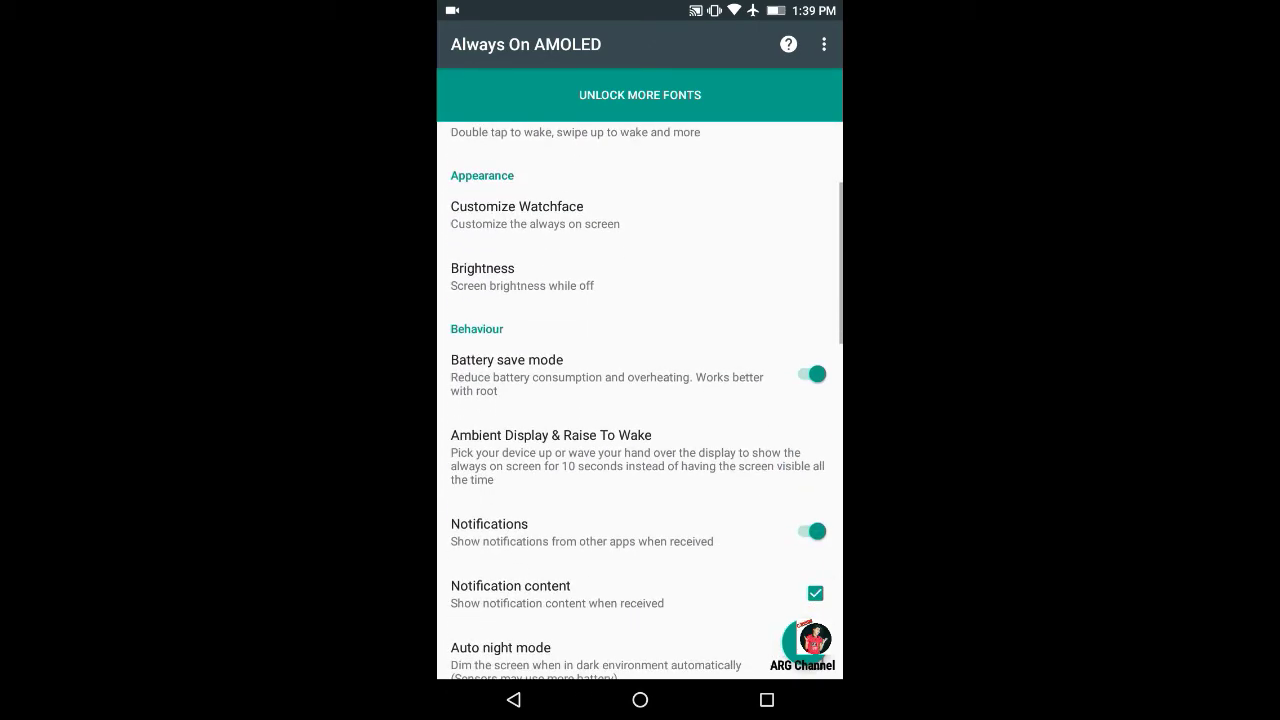
{"action": "scroll", "coordinate": [640, 400], "scroll_direction": "down", "scroll_amount": 2}
{"action": "scroll", "coordinate": [640, 400], "scroll_direction": "down", "scroll_amount": 3}
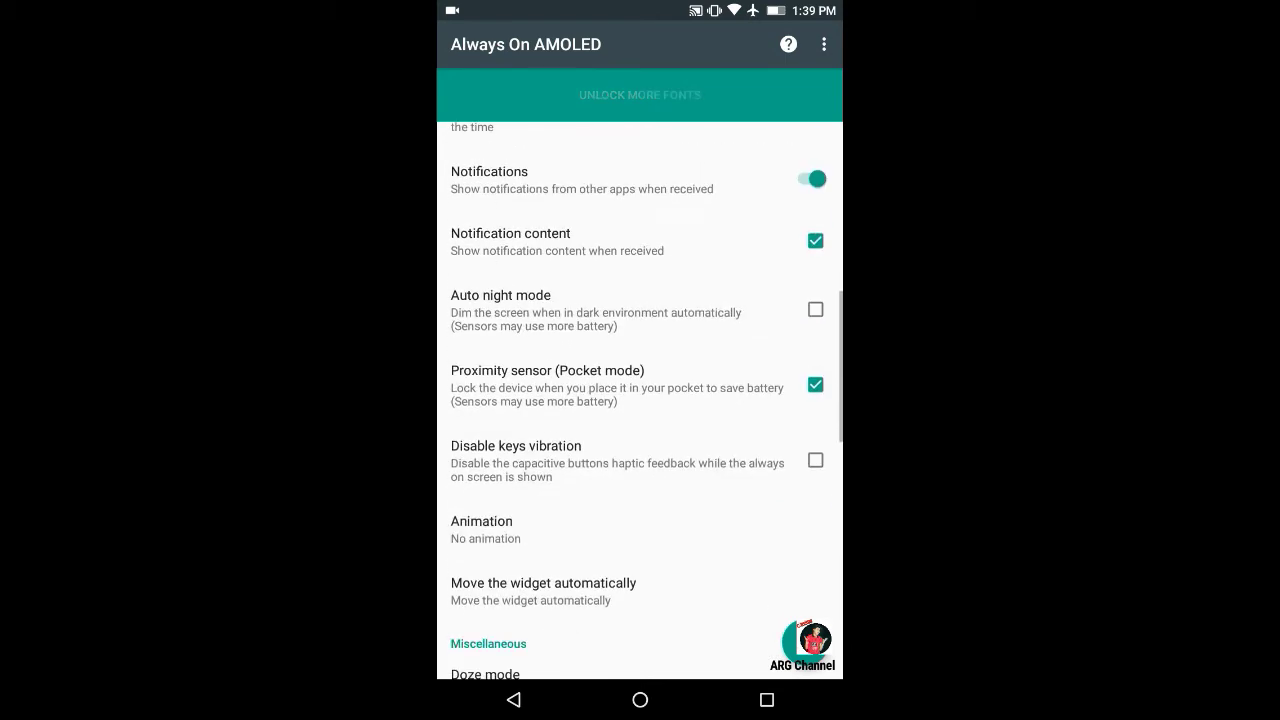
{"action": "scroll", "coordinate": [640, 400], "scroll_direction": "down", "scroll_amount": 3}
{"action": "scroll", "coordinate": [640, 400], "scroll_direction": "down", "scroll_amount": 3}
{"action": "scroll", "coordinate": [640, 400], "scroll_direction": "down", "scroll_amount": 3}
{"action": "scroll", "coordinate": [640, 400], "scroll_direction": "down", "scroll_amount": 2}
{"action": "scroll", "coordinate": [640, 400], "scroll_direction": "down", "scroll_amount": 3}
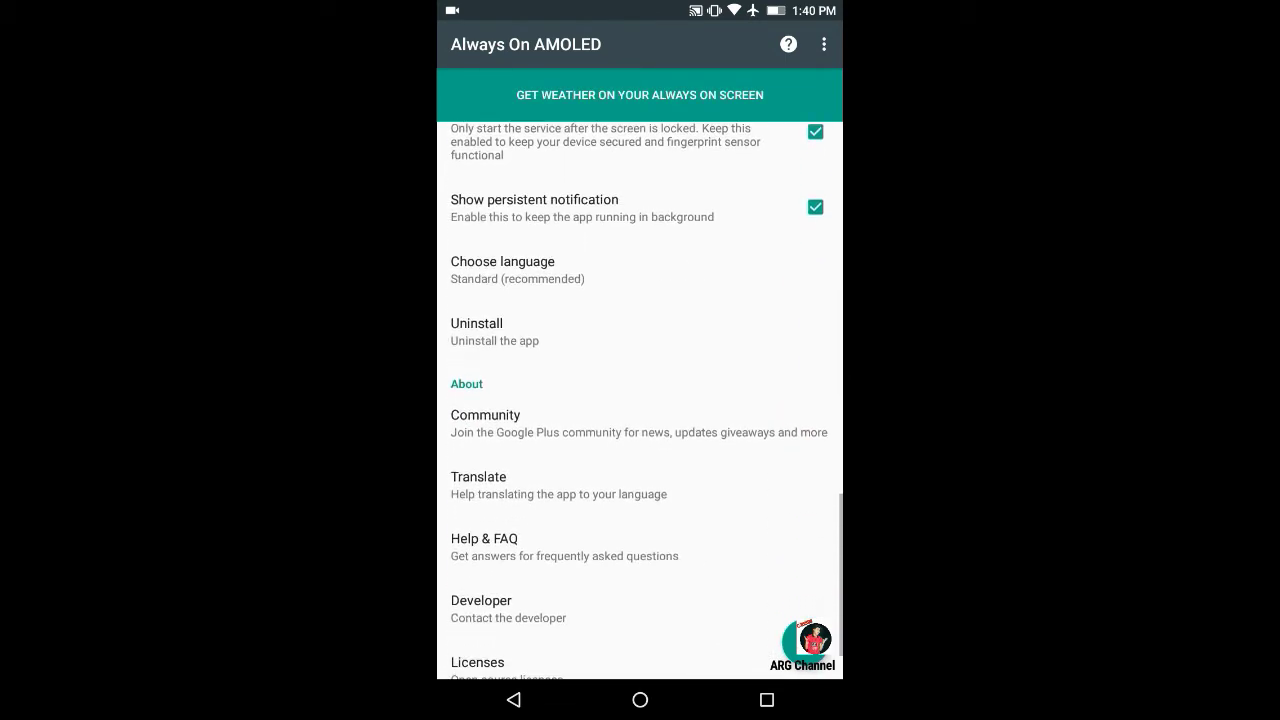
{"action": "scroll", "coordinate": [640, 400], "scroll_direction": "down", "scroll_amount": 1}
{"action": "scroll", "coordinate": [640, 400], "scroll_direction": "up", "scroll_amount": 1}
{"action": "scroll", "coordinate": [640, 400], "scroll_direction": "up", "scroll_amount": 1}
{"action": "scroll", "coordinate": [640, 400], "scroll_direction": "up", "scroll_amount": 1}
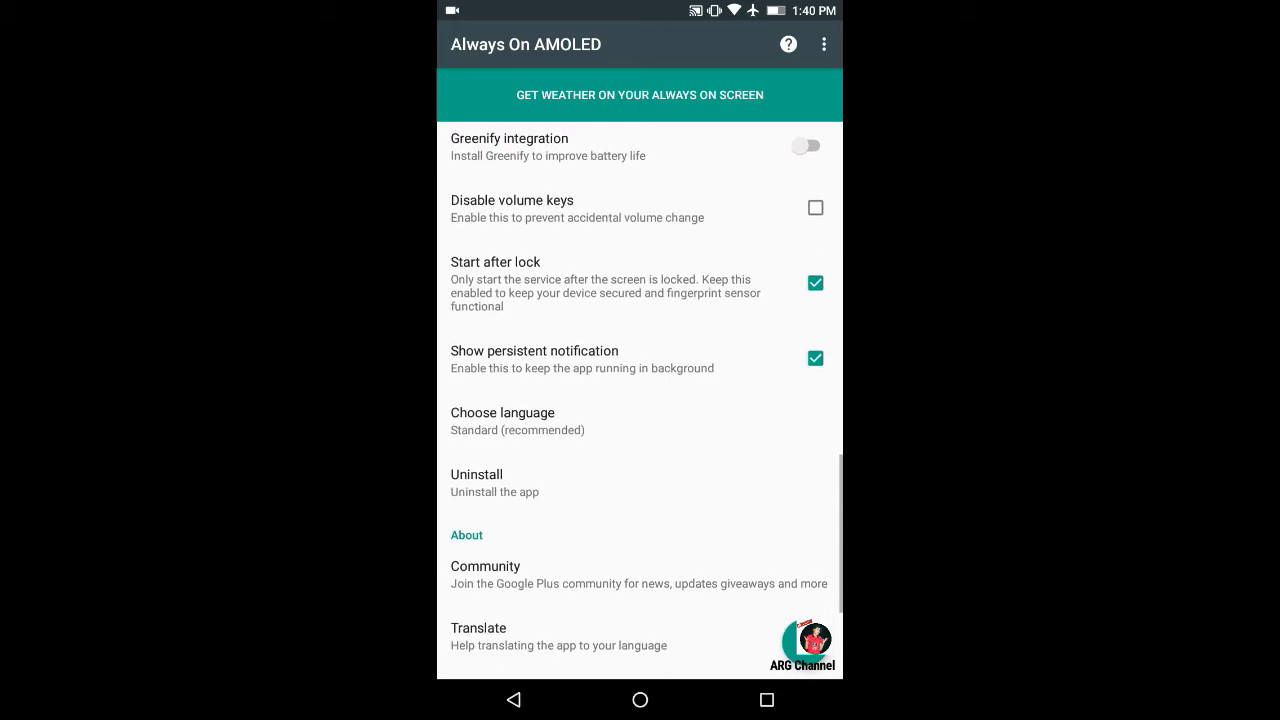
{"action": "scroll", "coordinate": [640, 400], "scroll_direction": "up", "scroll_amount": 2}
{"action": "scroll", "coordinate": [640, 400], "scroll_direction": "up", "scroll_amount": 1}
{"action": "scroll", "coordinate": [640, 400], "scroll_direction": "up", "scroll_amount": 3}
{"action": "scroll", "coordinate": [640, 400], "scroll_direction": "up", "scroll_amount": 2}
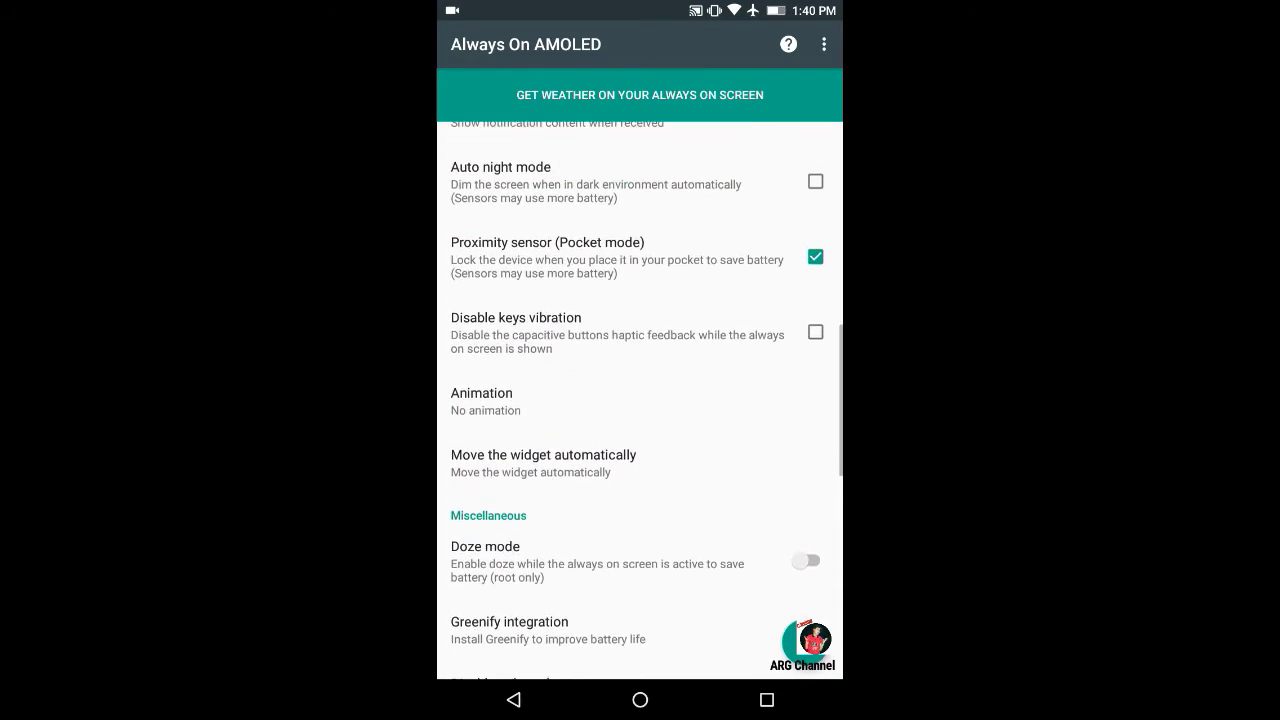
{"action": "left_click", "coordinate": [481, 400]}
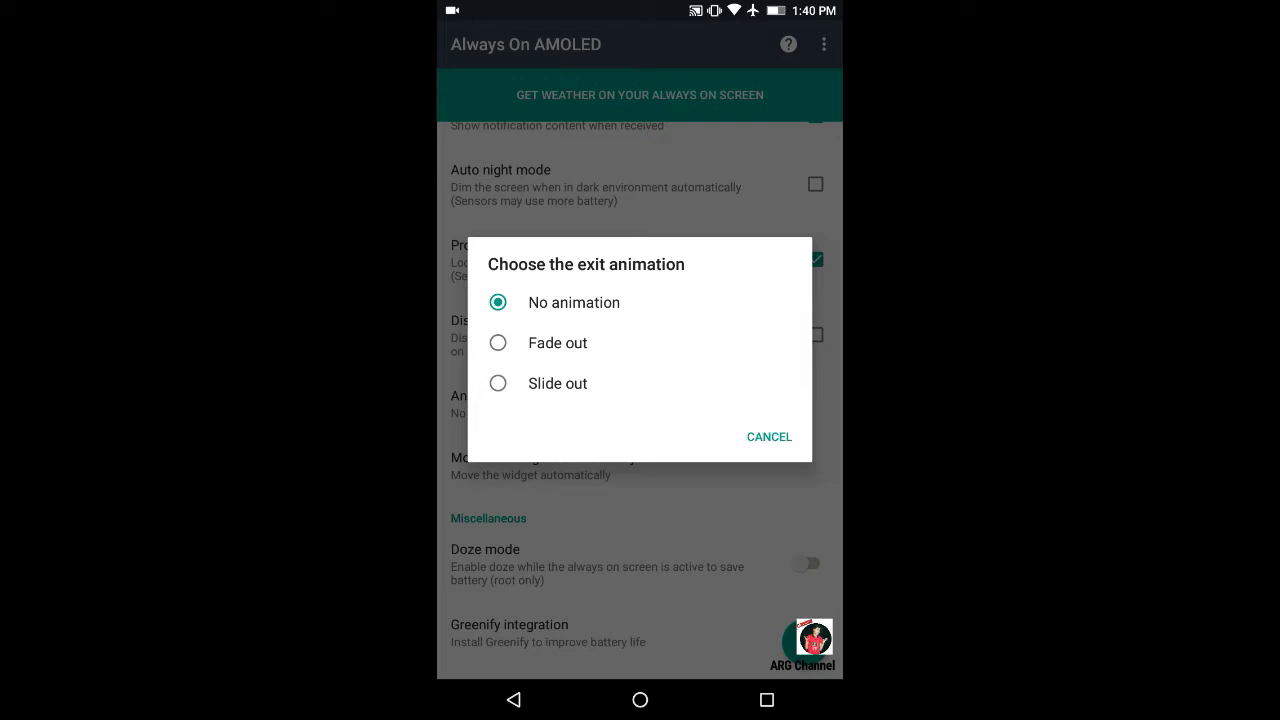
{"action": "left_click", "coordinate": [557, 343]}
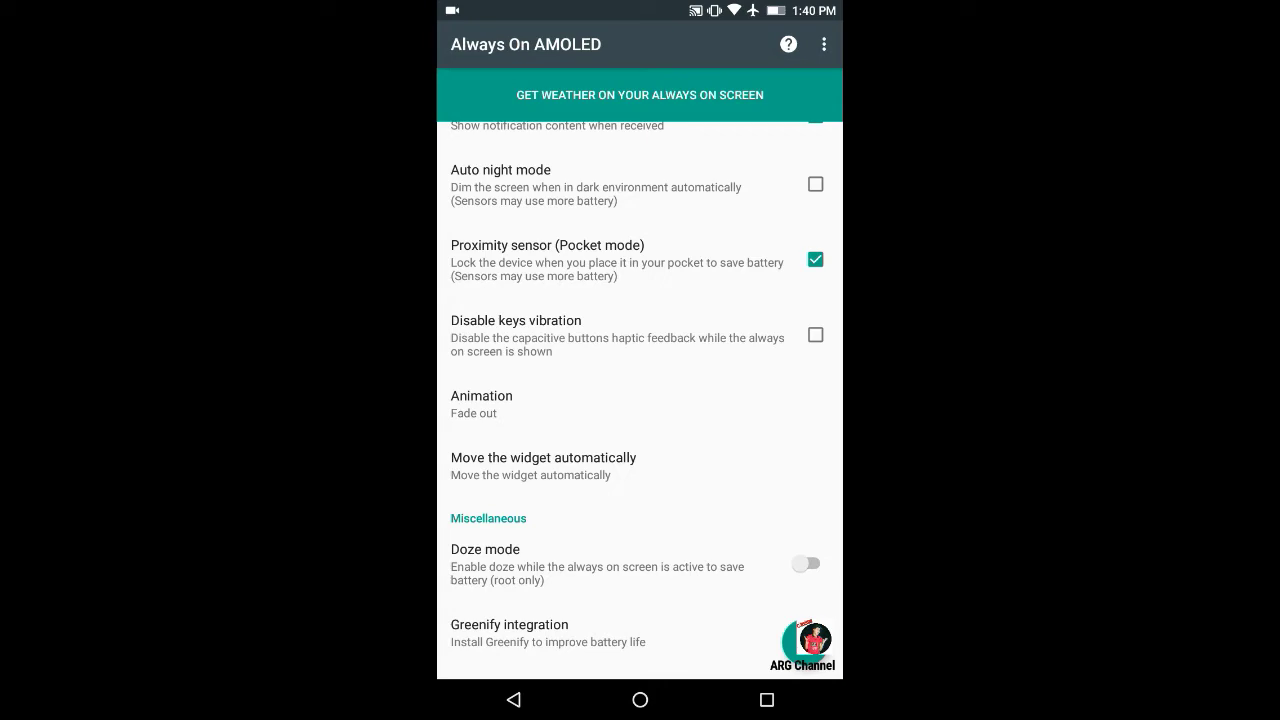
Step: Keep burn-in widget movement automatic and turn on auto night mode
{"action": "left_click", "coordinate": [543, 465]}
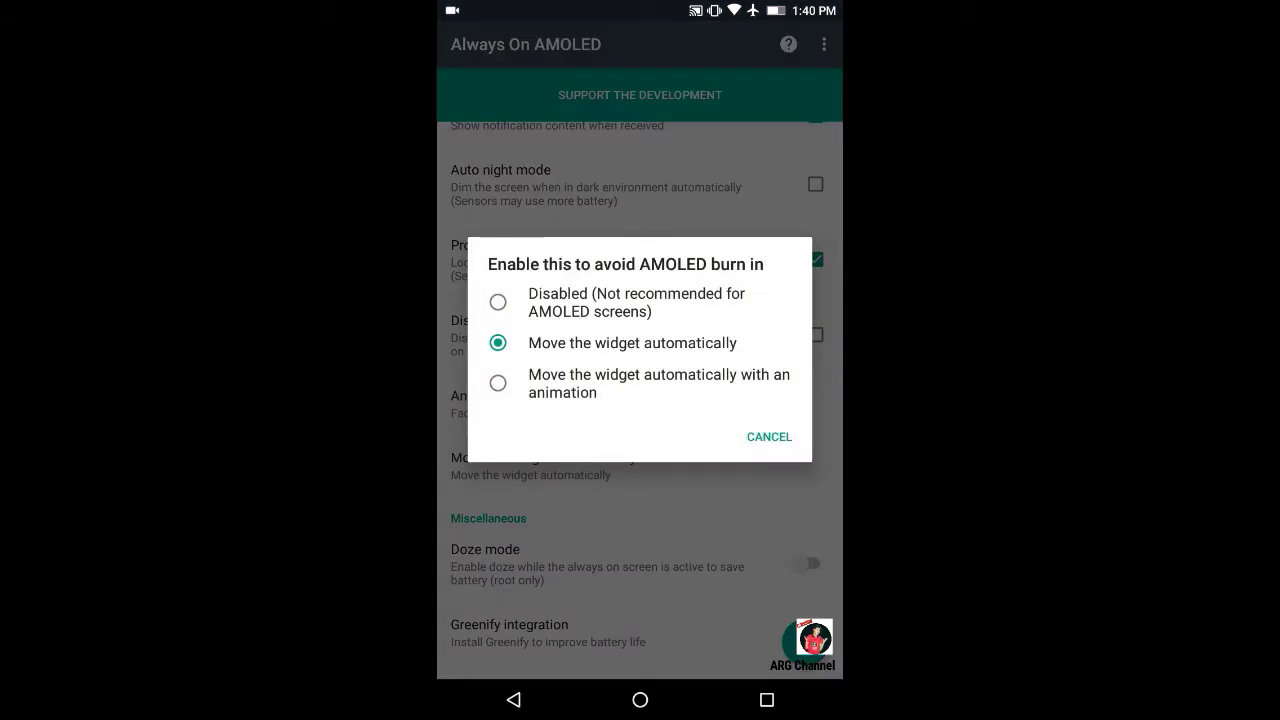
{"action": "key", "text": "Escape"}
{"action": "scroll", "coordinate": [640, 400], "scroll_direction": "up", "scroll_amount": 3}
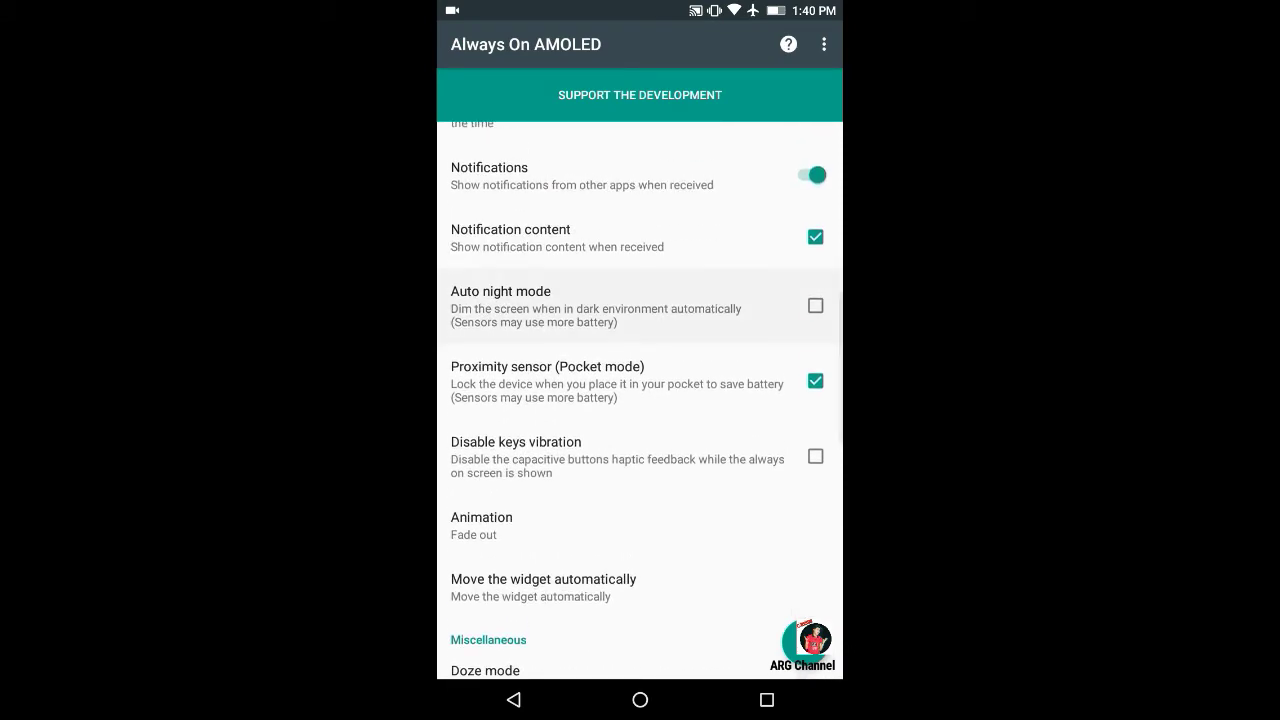
{"action": "left_click", "coordinate": [815, 305]}
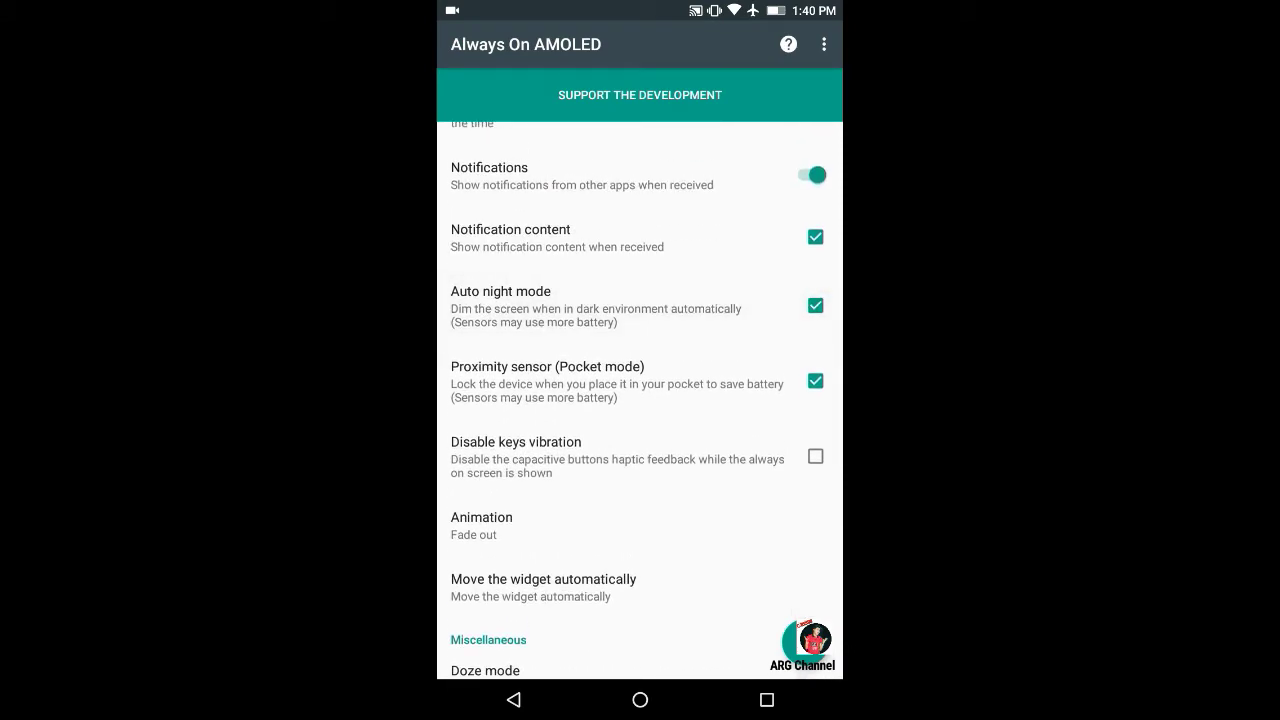
{"action": "scroll", "coordinate": [640, 400], "scroll_direction": "up", "scroll_amount": 5}
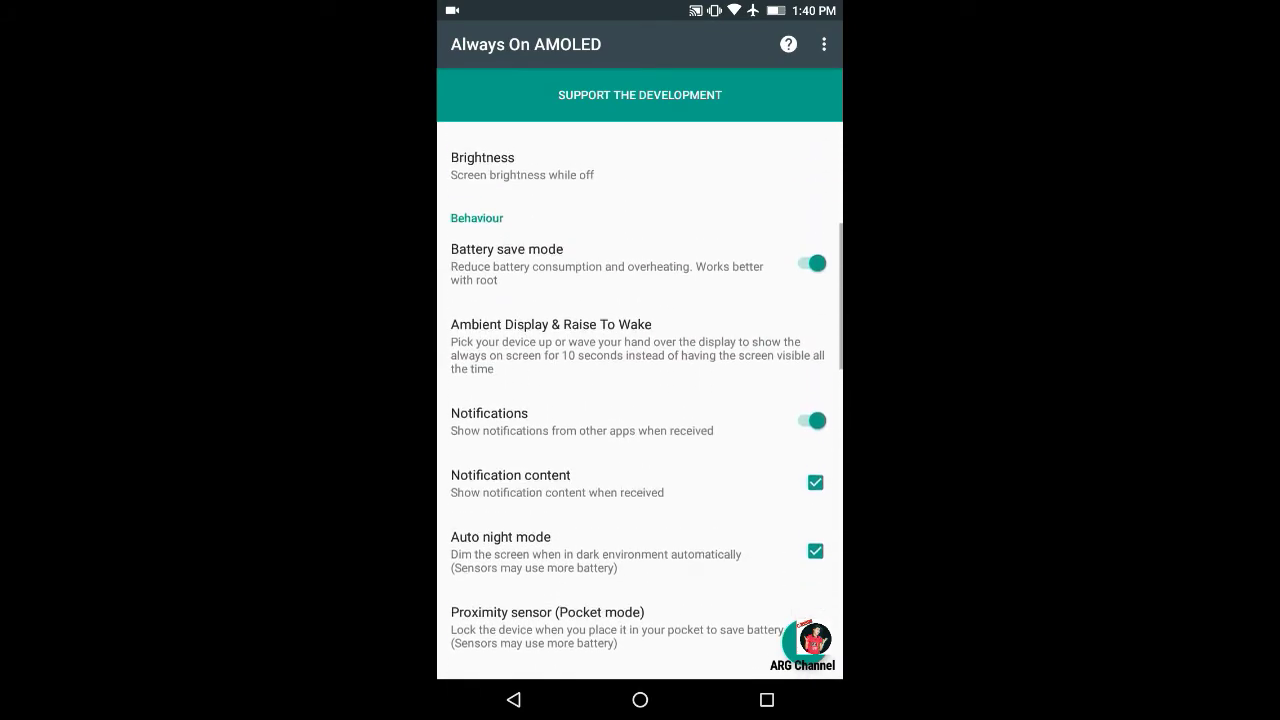
Step: Turn on pick-up wake in Ambient Display & Raise To Wake, granting lock-screen permission
{"action": "left_click", "coordinate": [730, 349]}
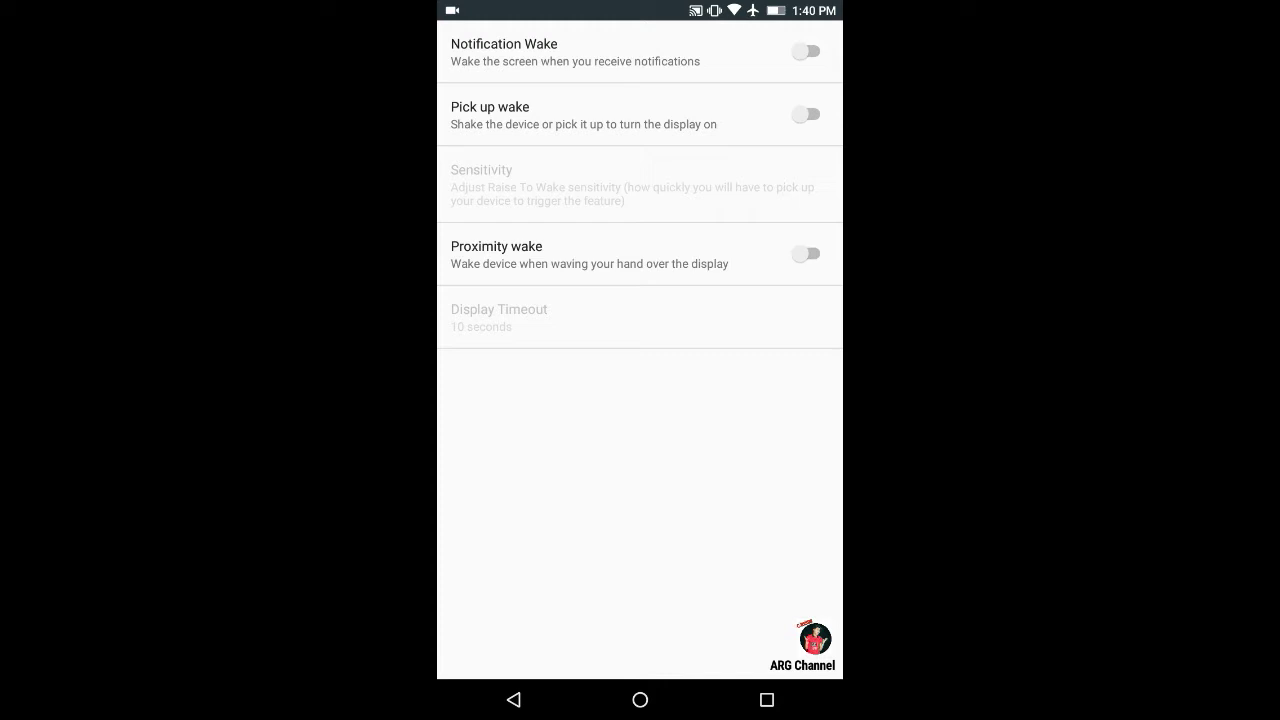
{"action": "left_click", "coordinate": [806, 114]}
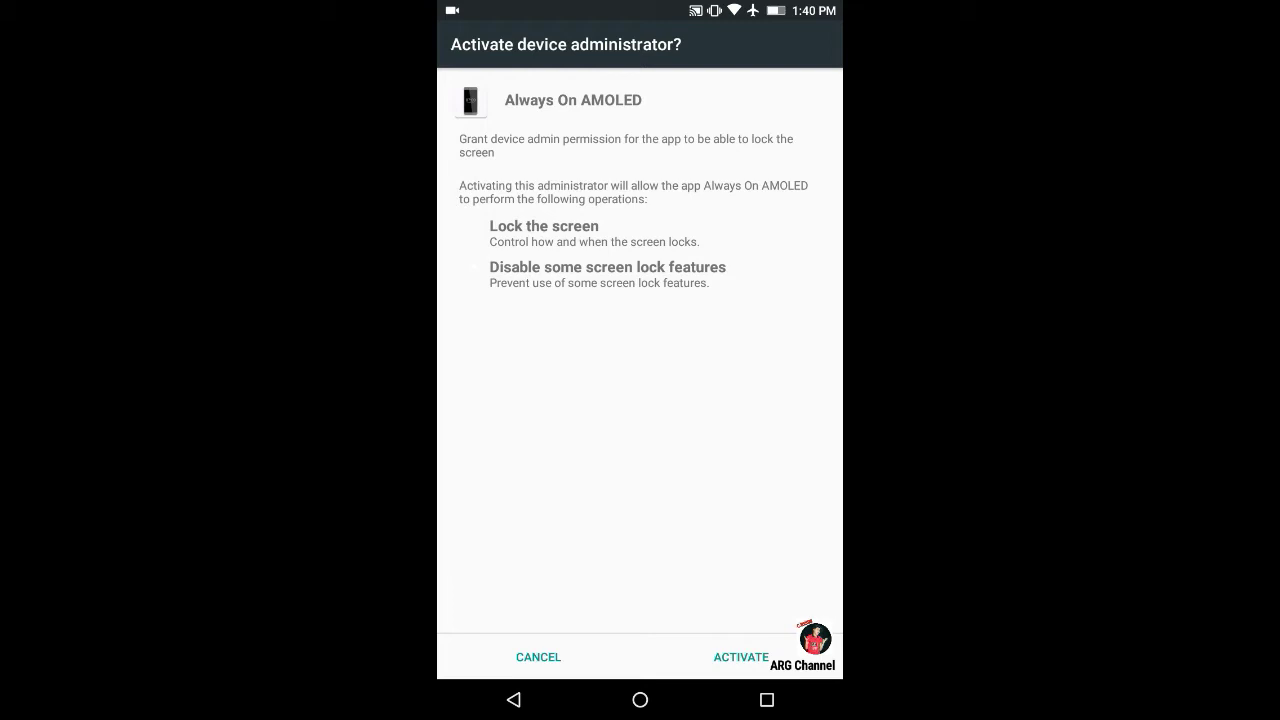
{"action": "left_click", "coordinate": [513, 699]}
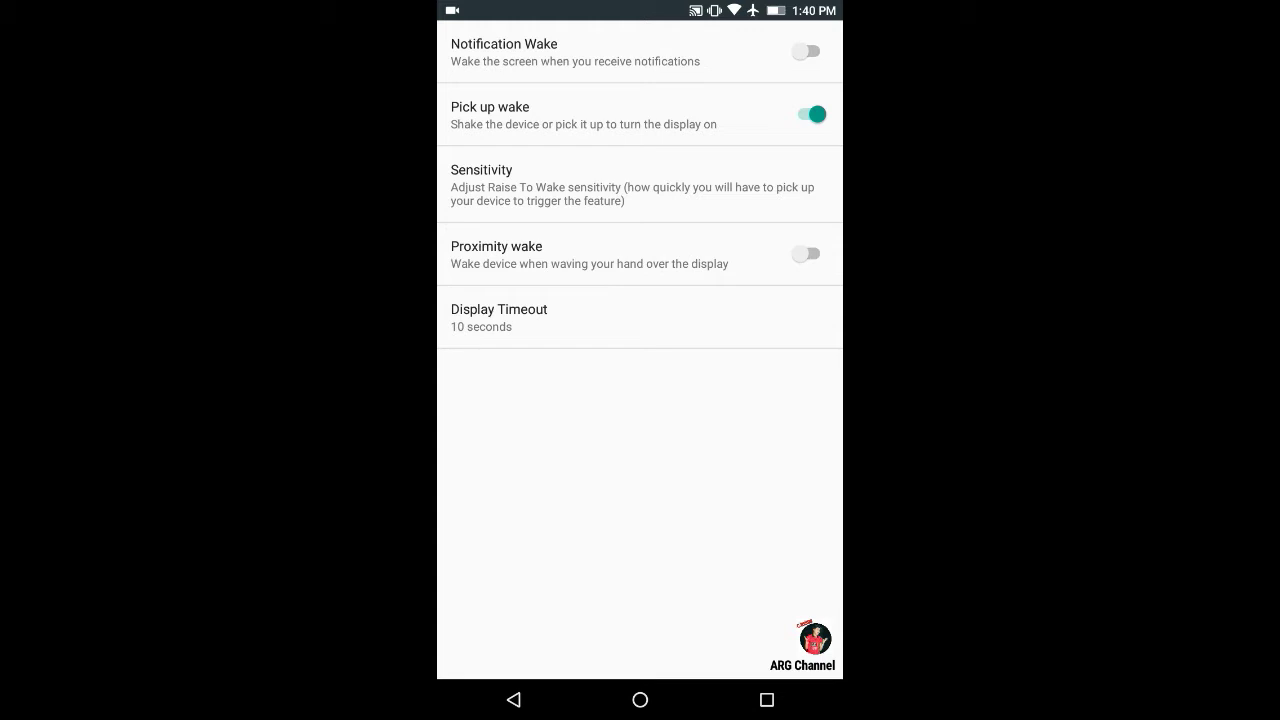
Step: Set the display timeout to 122 seconds and return to the main settings list
{"action": "left_click", "coordinate": [705, 317]}
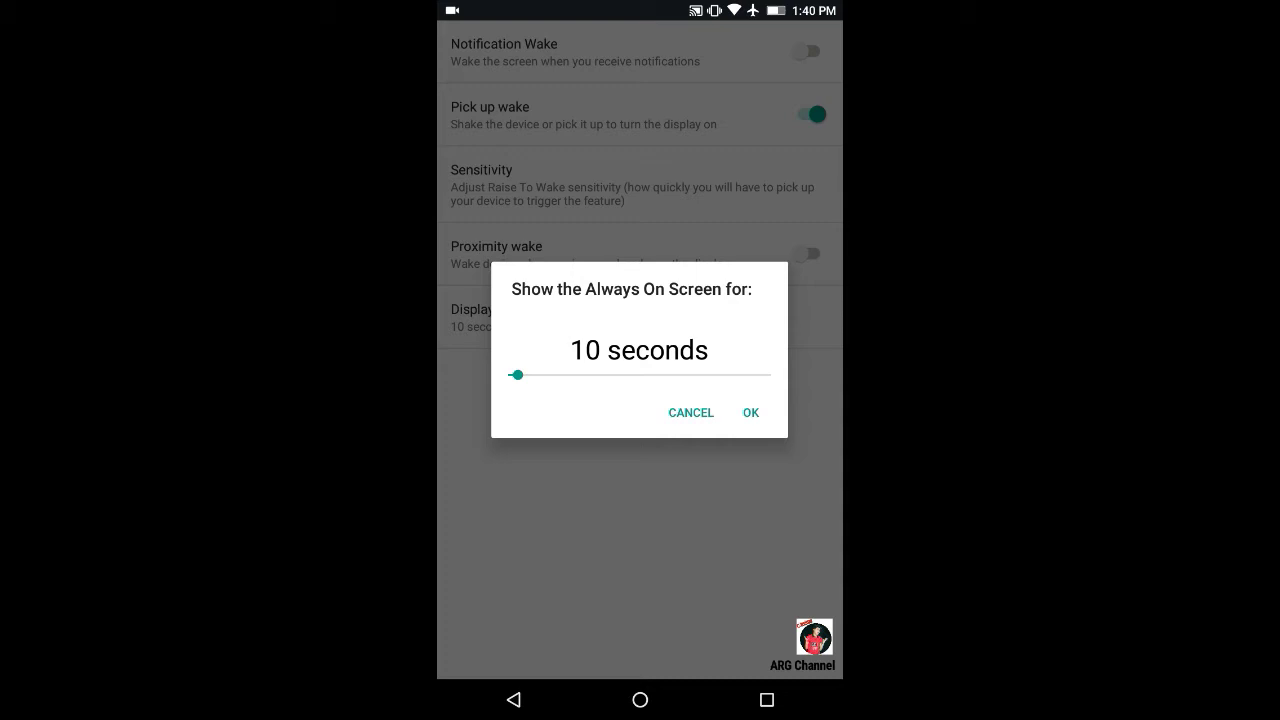
{"action": "left_click_drag", "start_coordinate": [517, 375], "coordinate": [640, 375]}
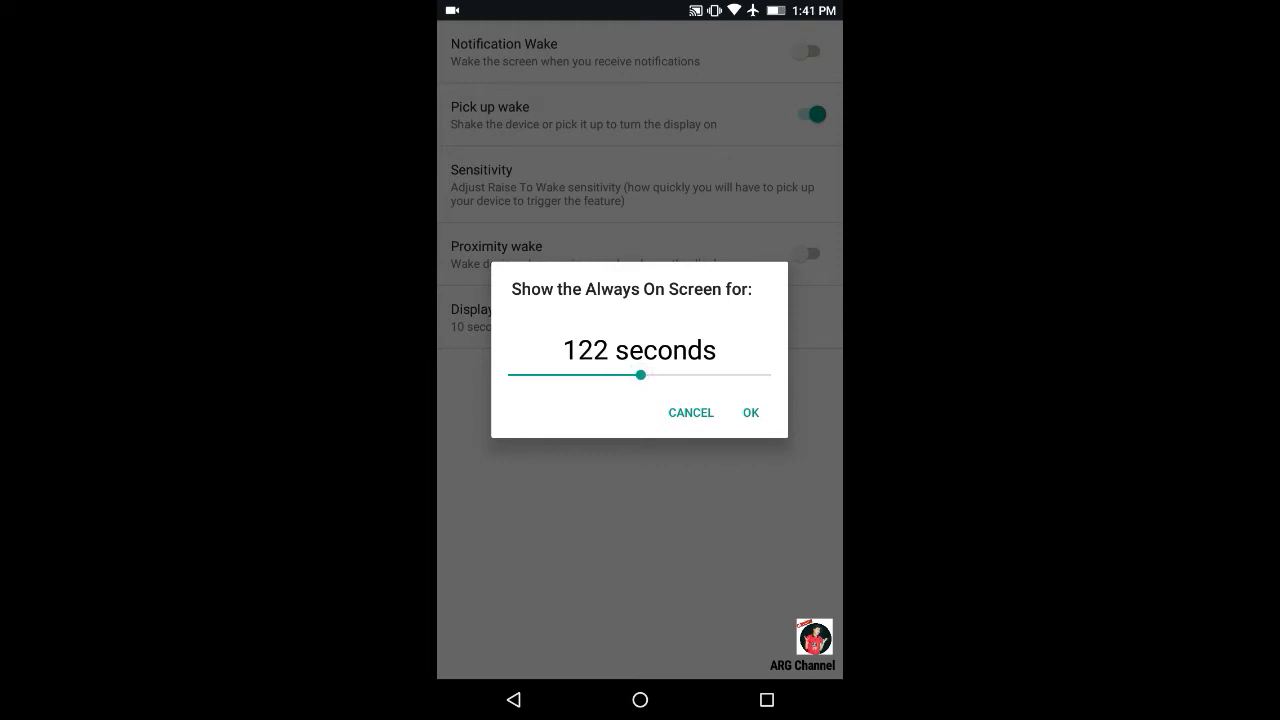
{"action": "left_click", "coordinate": [750, 412]}
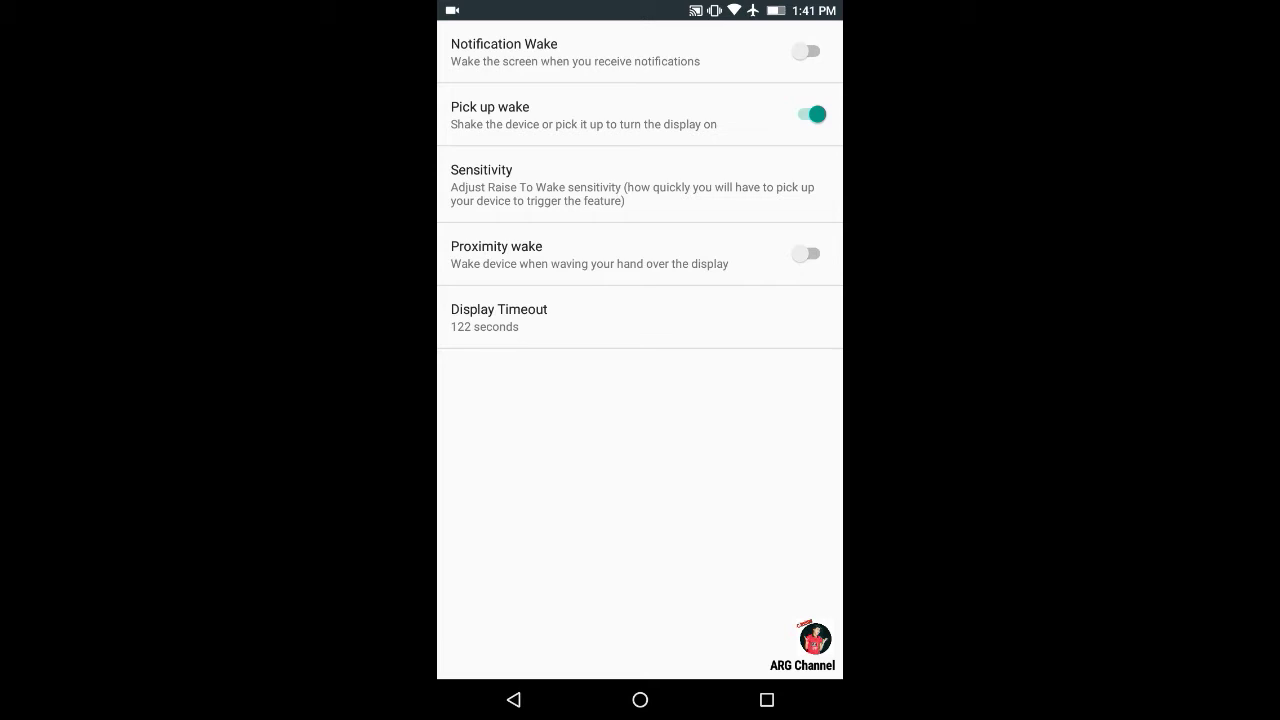
{"action": "left_click", "coordinate": [513, 699]}
Step: Drag the screen-off Brightness slider down to about 6 and confirm
{"action": "scroll", "coordinate": [640, 400], "scroll_direction": "up", "scroll_amount": 2}
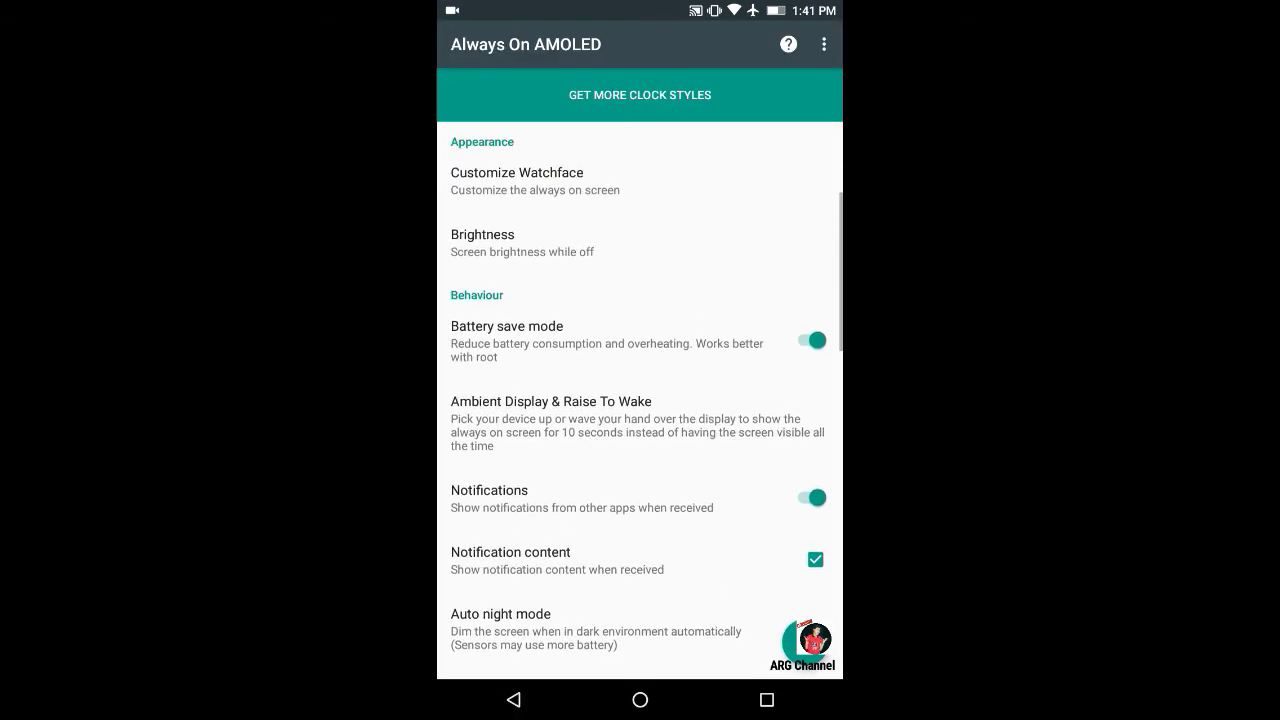
{"action": "left_click", "coordinate": [690, 400]}
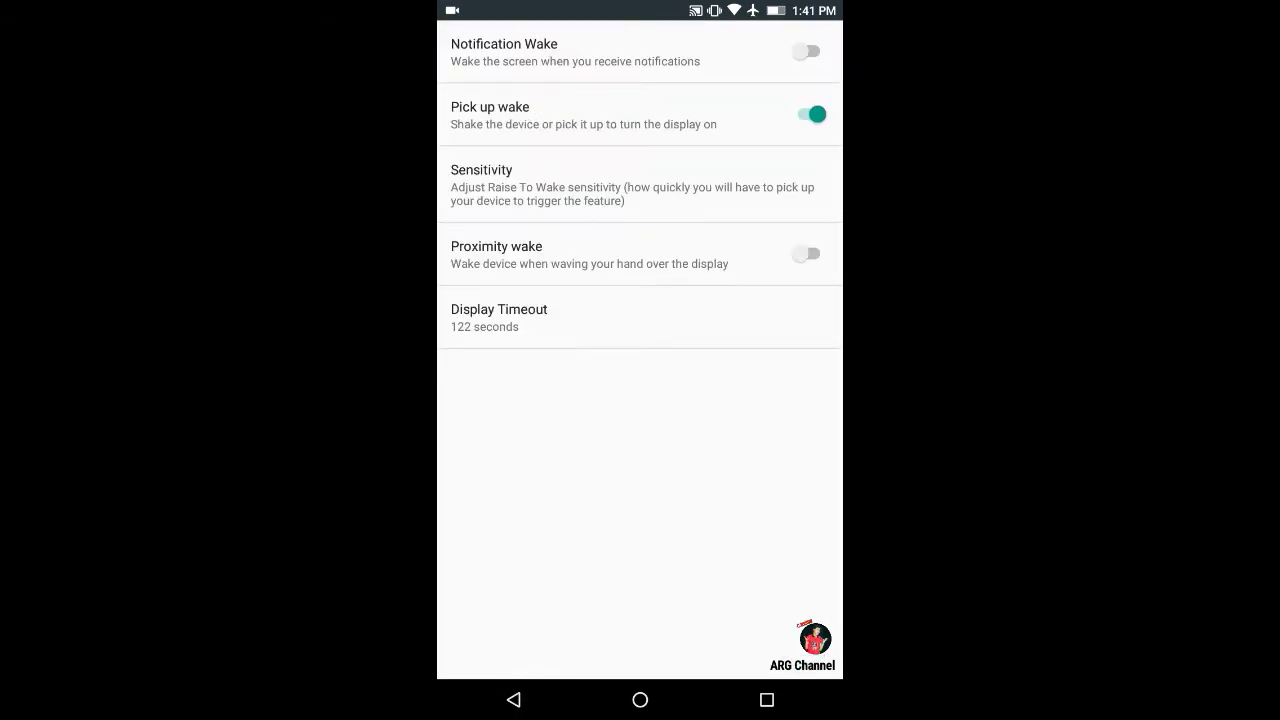
{"action": "left_click", "coordinate": [513, 699]}
{"action": "scroll", "coordinate": [640, 400], "scroll_direction": "up", "scroll_amount": 3}
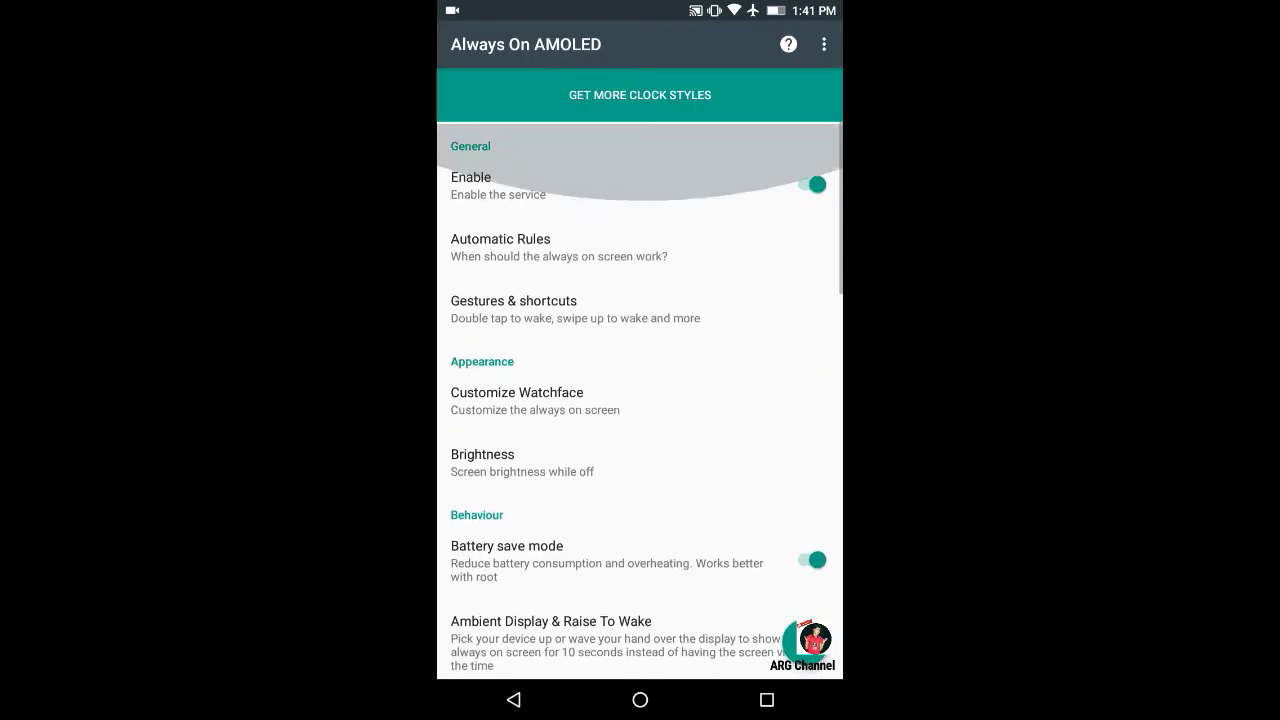
{"action": "scroll", "coordinate": [640, 400], "scroll_direction": "down", "scroll_amount": 1}
{"action": "left_click", "coordinate": [664, 387]}
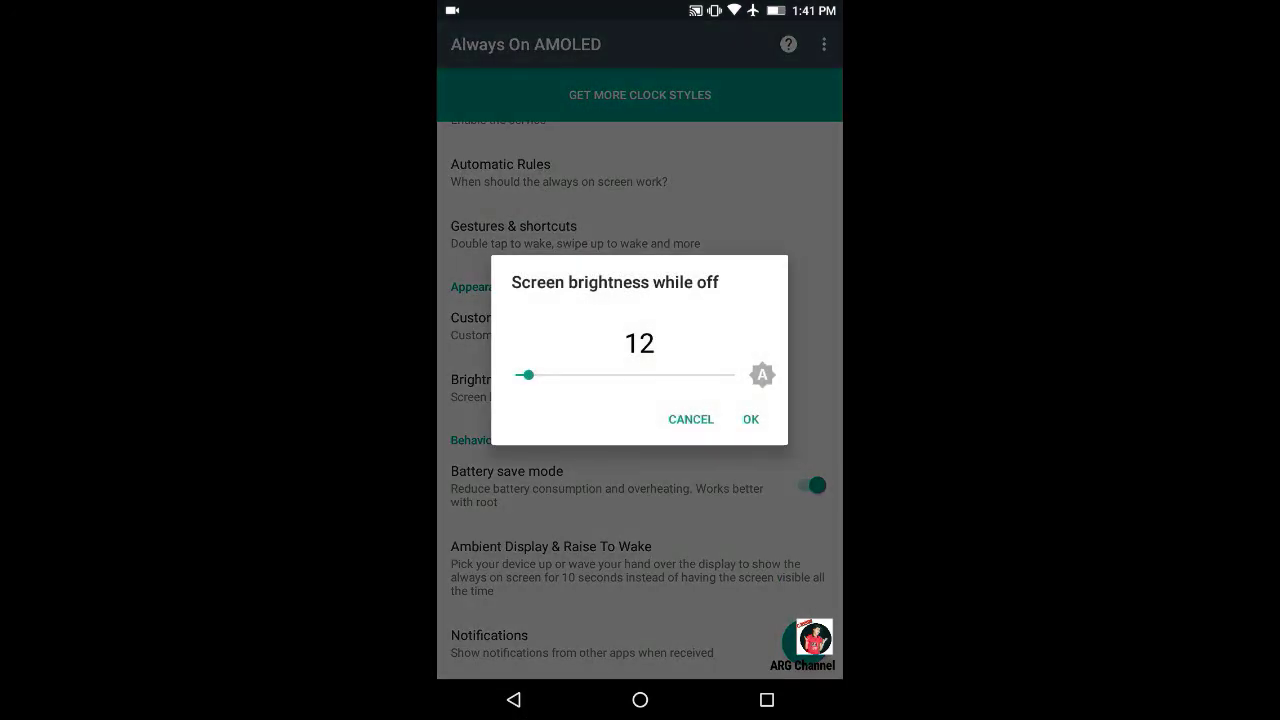
{"action": "mouse_move", "coordinate": [528, 375]}
{"action": "left_mouse_down"}
{"action": "mouse_move", "coordinate": [583, 375]}
{"action": "mouse_move", "coordinate": [522, 375]}
{"action": "left_mouse_up"}
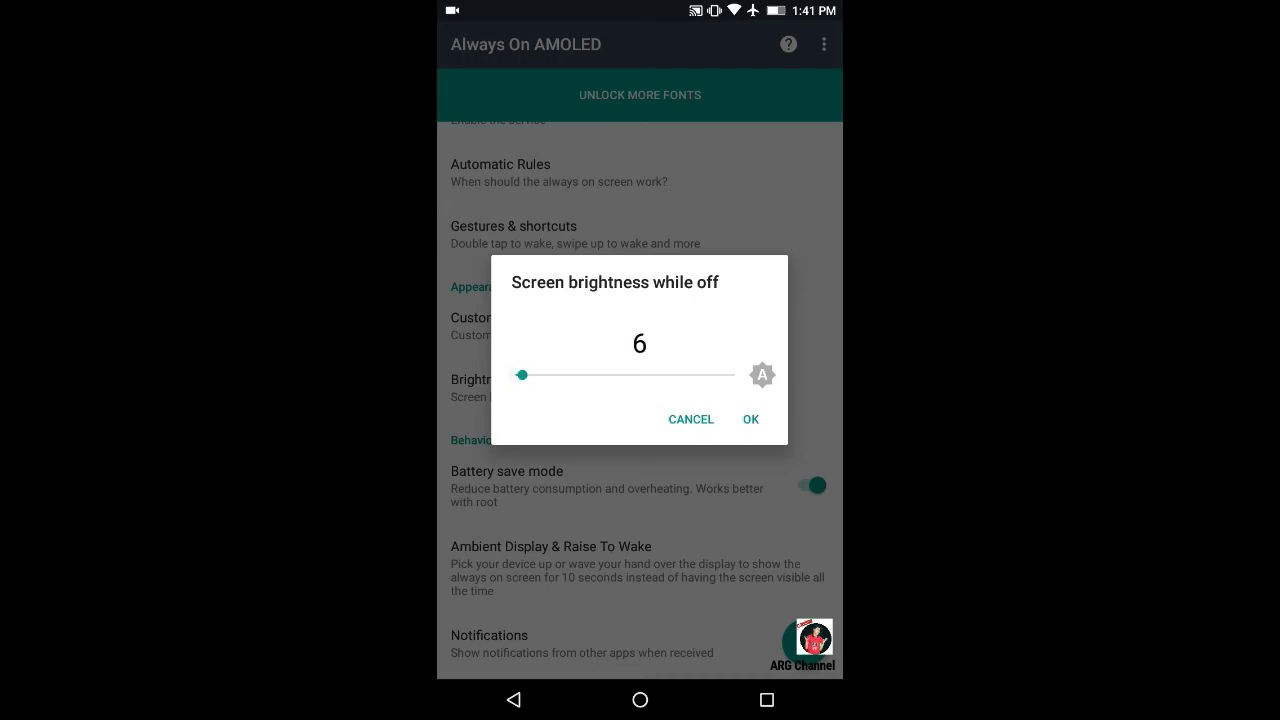
{"action": "left_click", "coordinate": [751, 419]}
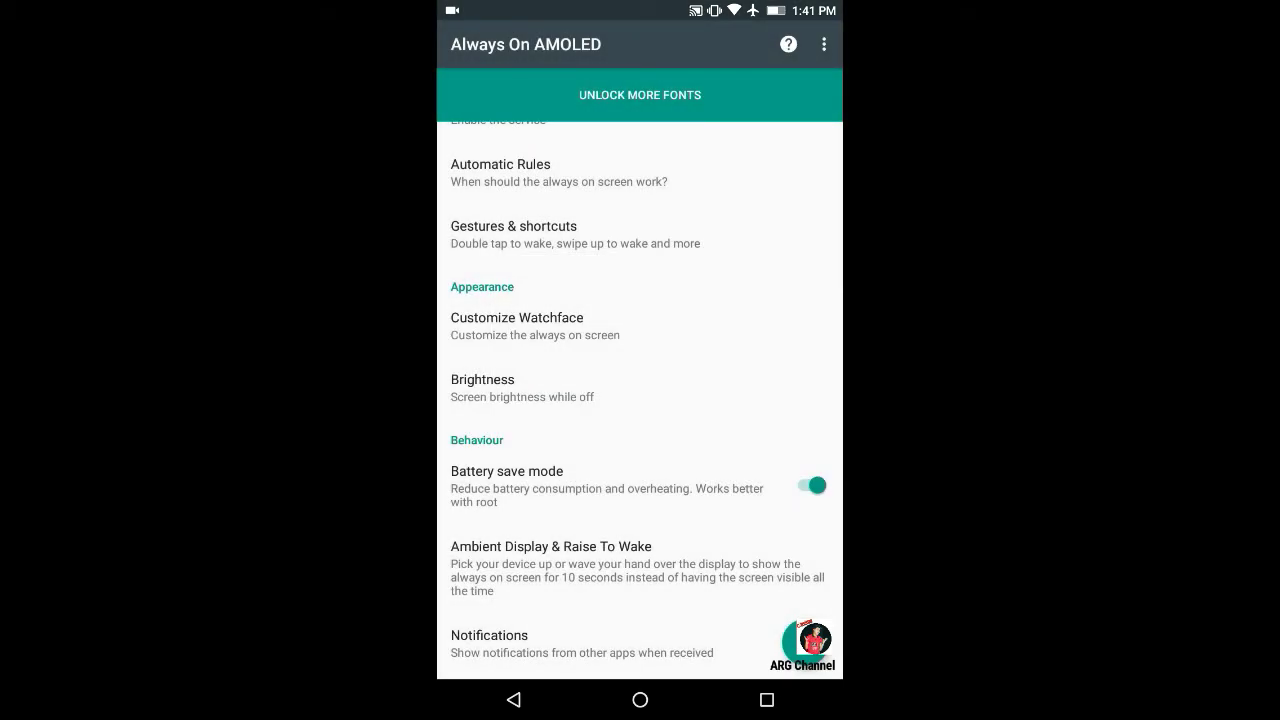
Step: Browse watchface fonts, dismissing the Pro prompt for a locked font, keeping the current font
{"action": "left_click", "coordinate": [640, 326]}
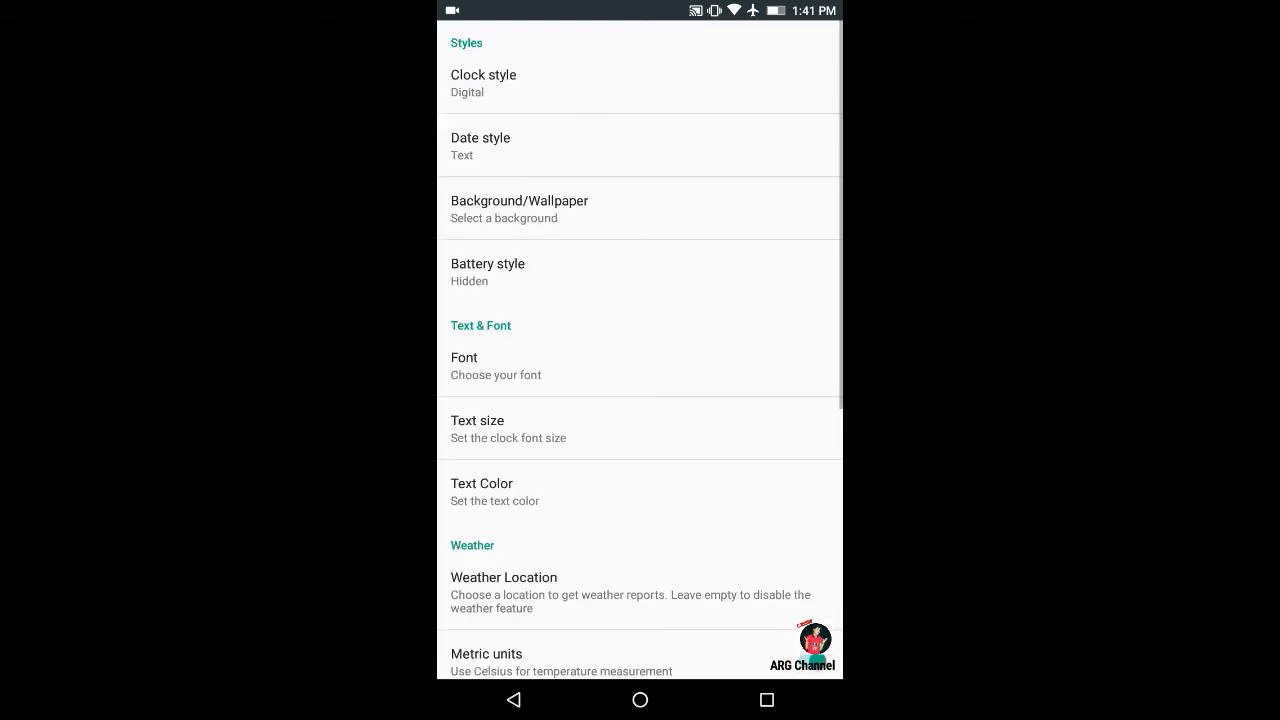
{"action": "scroll", "coordinate": [640, 400], "scroll_direction": "down", "scroll_amount": 4}
{"action": "scroll", "coordinate": [640, 400], "scroll_direction": "up", "scroll_amount": 3}
{"action": "left_click", "coordinate": [636, 330]}
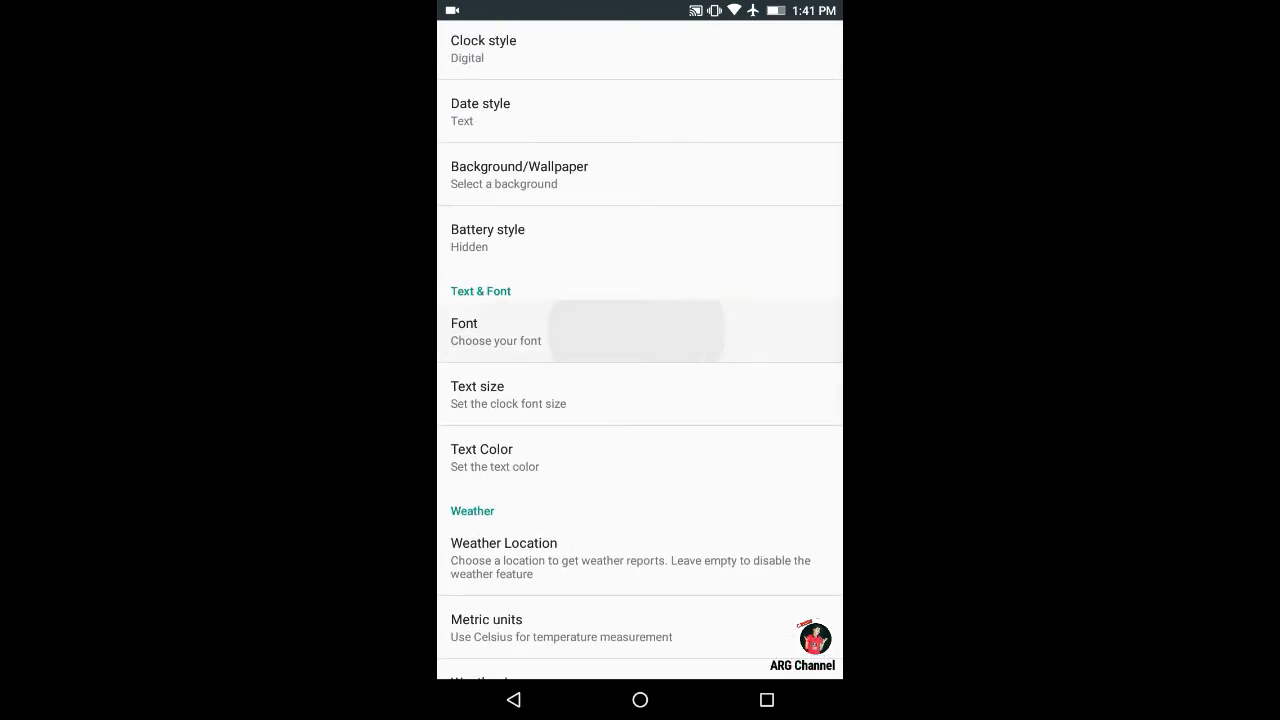
{"action": "scroll", "coordinate": [640, 380], "scroll_direction": "down", "scroll_amount": 5}
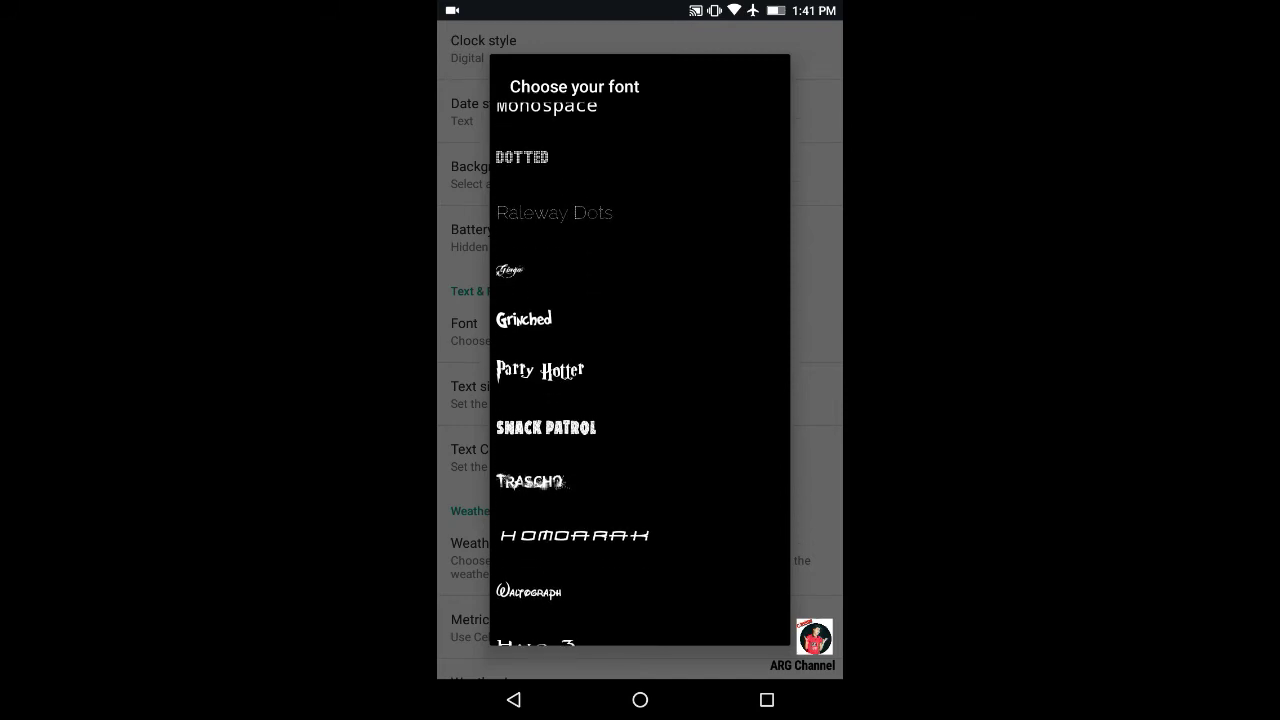
{"action": "left_click", "coordinate": [530, 481]}
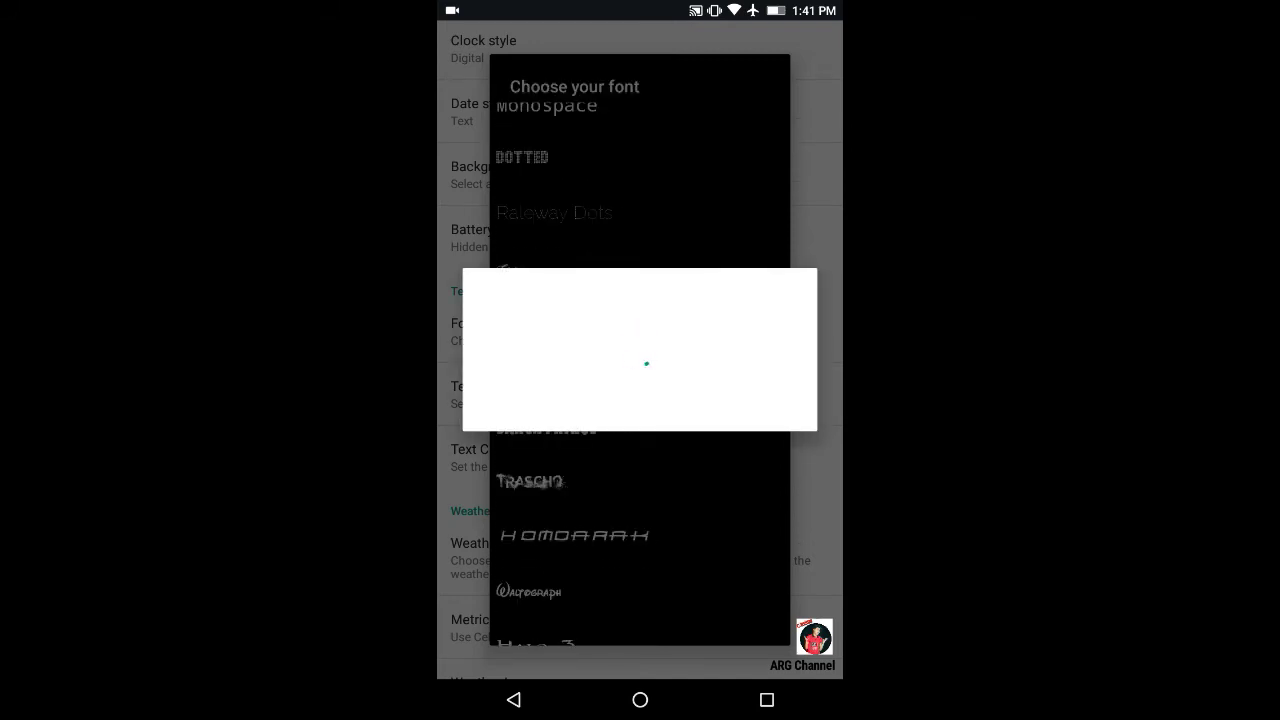
{"action": "key", "text": "Escape"}
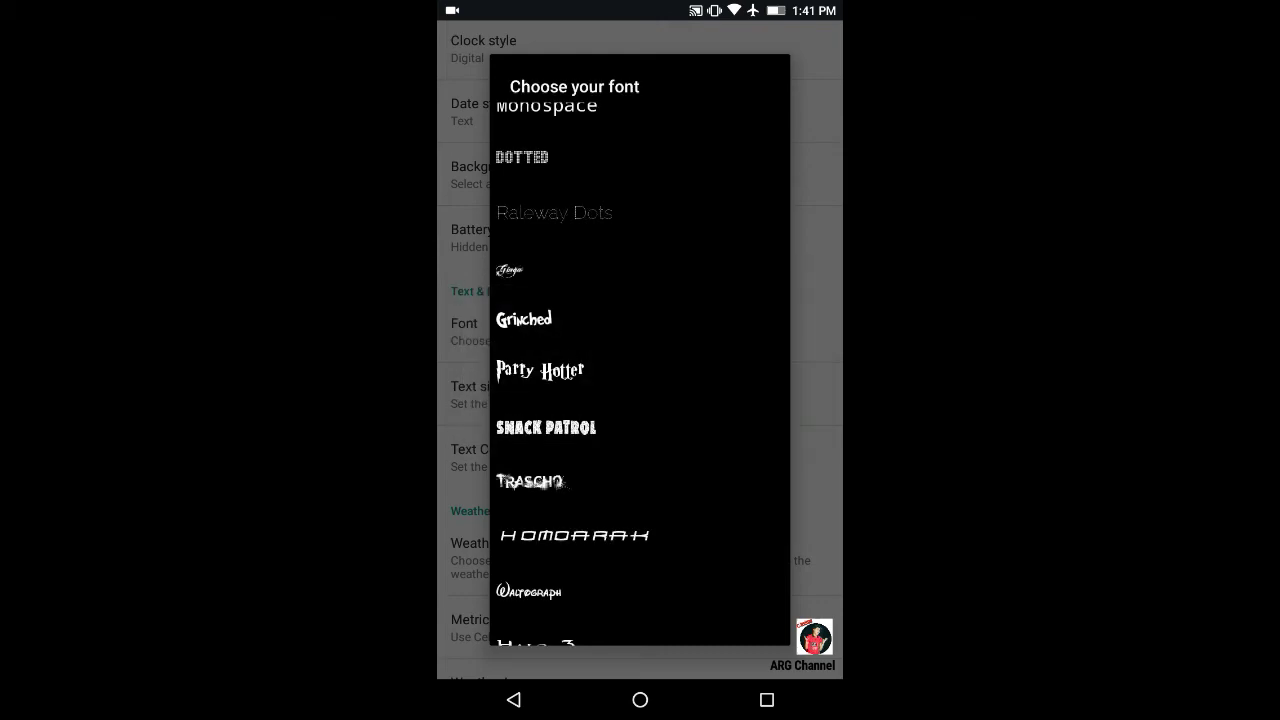
{"action": "scroll", "coordinate": [640, 380], "scroll_direction": "up", "scroll_amount": 5}
{"action": "key", "text": "Escape"}
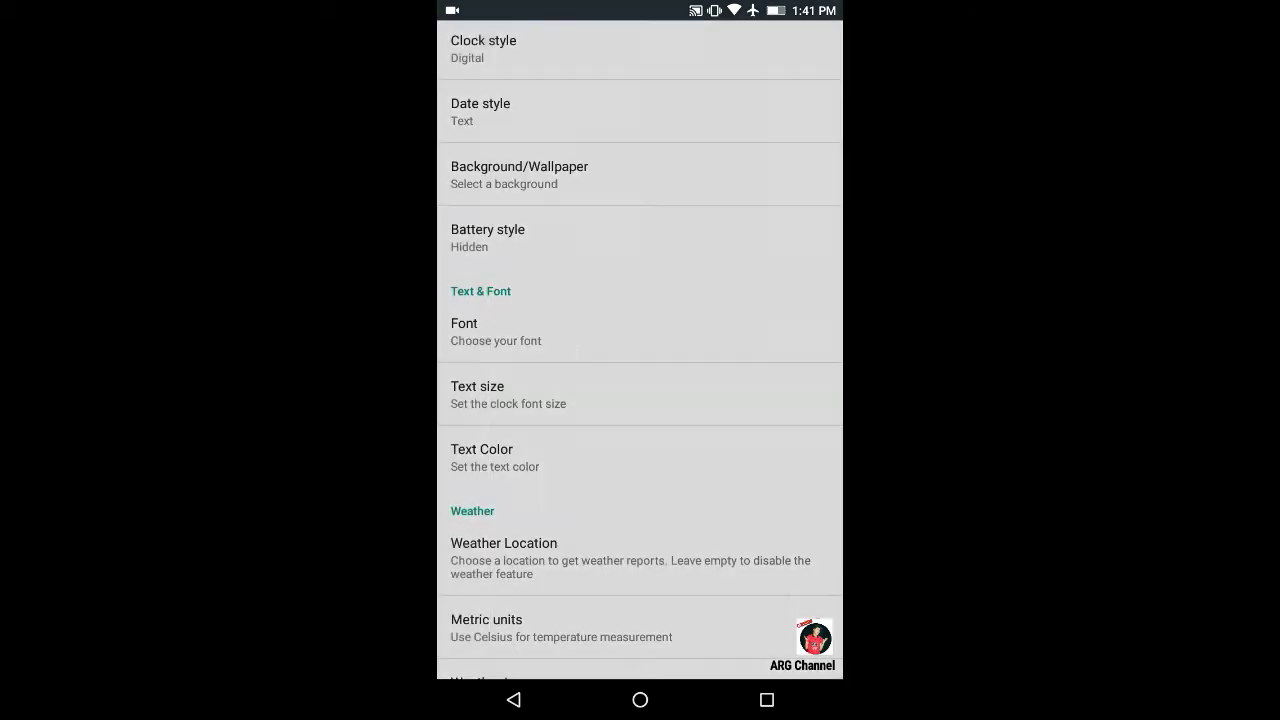
{"action": "scroll", "coordinate": [640, 350], "scroll_direction": "up", "scroll_amount": 1}
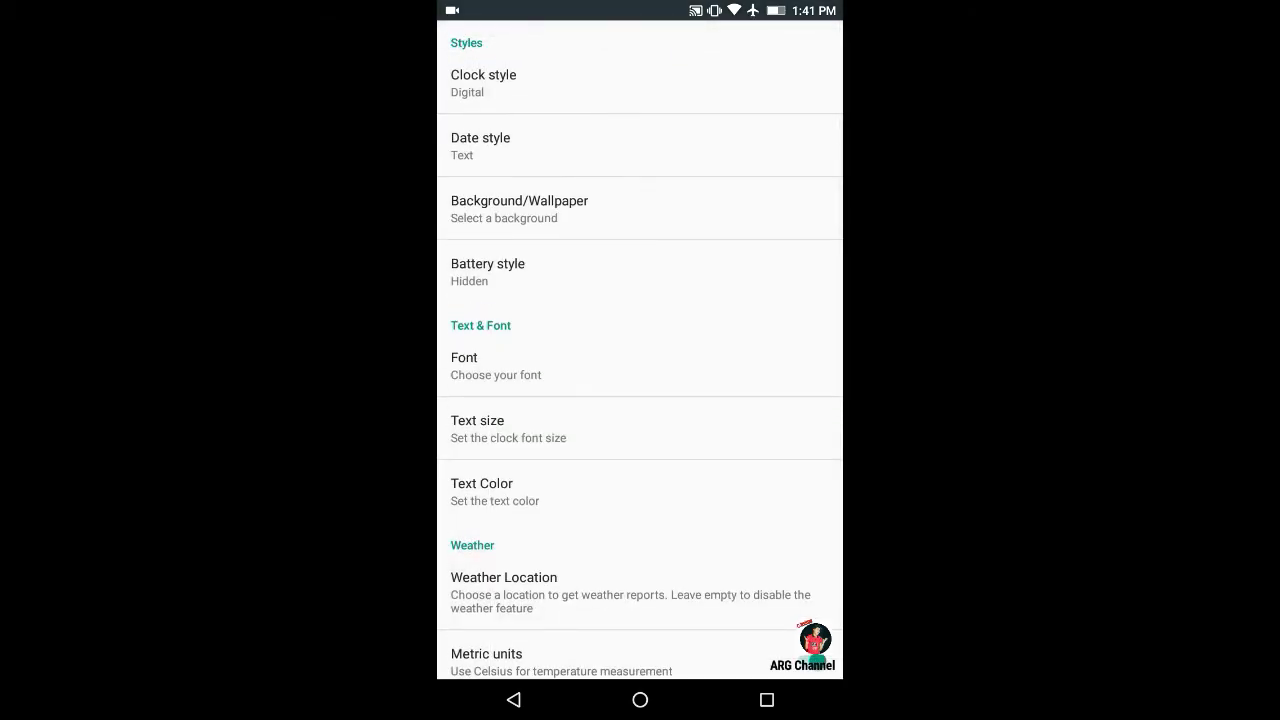
Step: Review clock styles, dismissing the locked-style purchase prompt and keeping Digital
{"action": "left_click", "coordinate": [717, 83]}
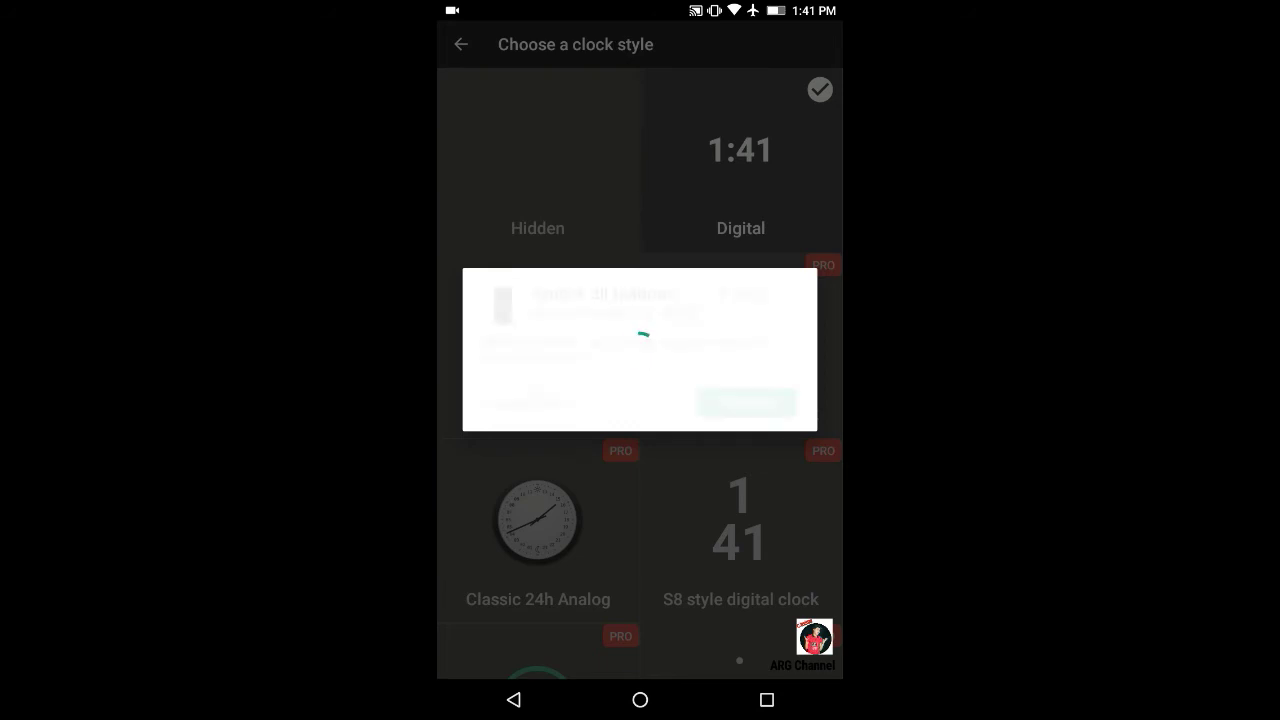
{"action": "key", "text": "Escape"}
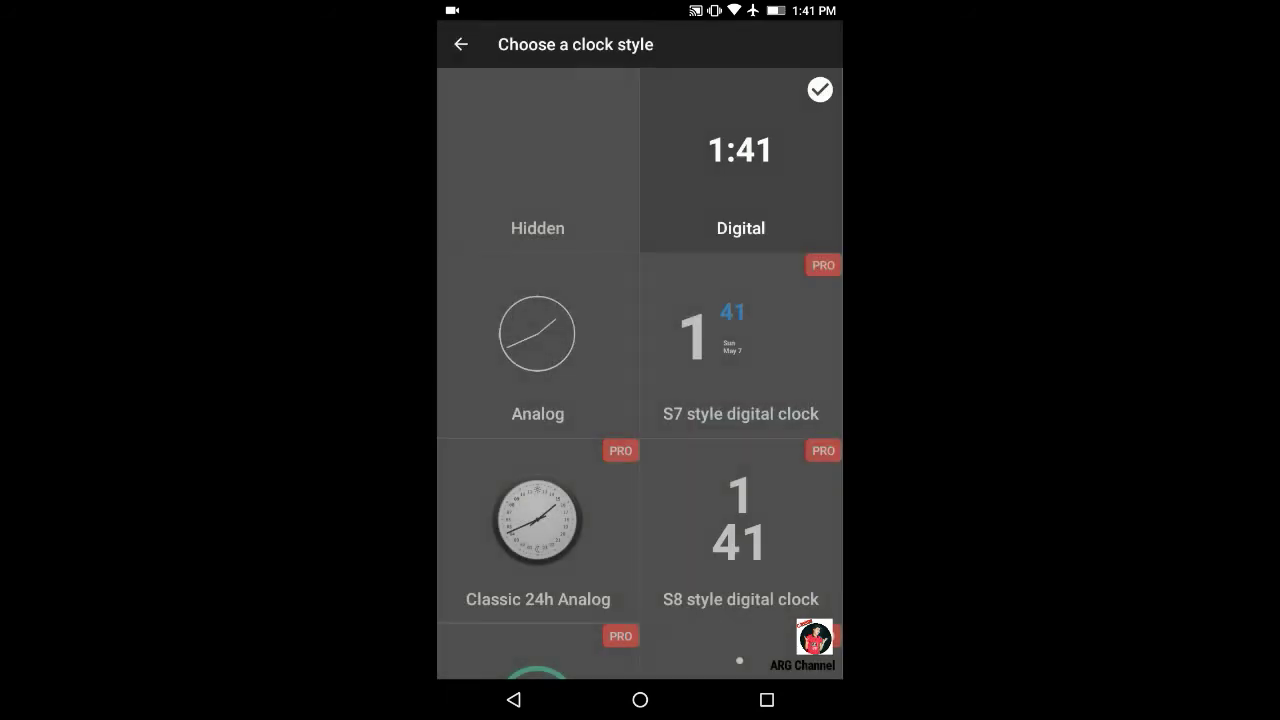
{"action": "scroll", "coordinate": [640, 370], "scroll_direction": "down", "scroll_amount": 2}
{"action": "scroll", "coordinate": [640, 370], "scroll_direction": "up", "scroll_amount": 2}
{"action": "left_click", "coordinate": [513, 699]}
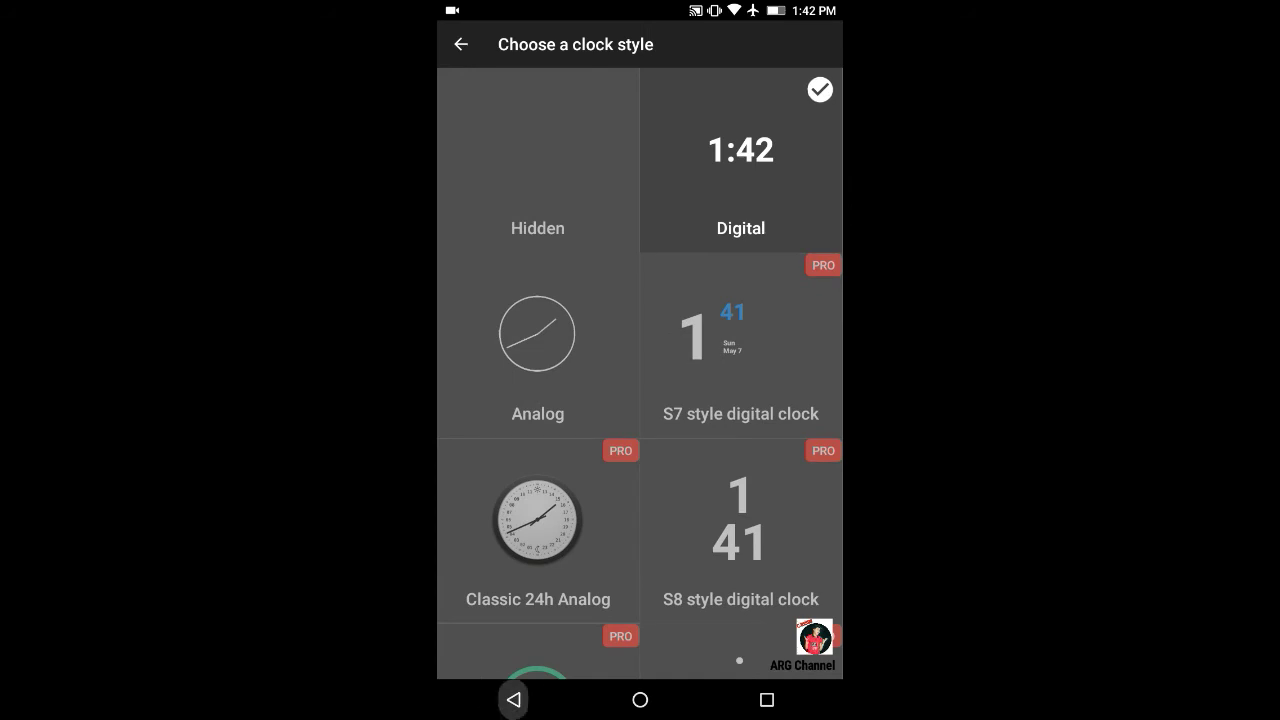
{"action": "scroll", "coordinate": [640, 370], "scroll_direction": "down", "scroll_amount": 2}
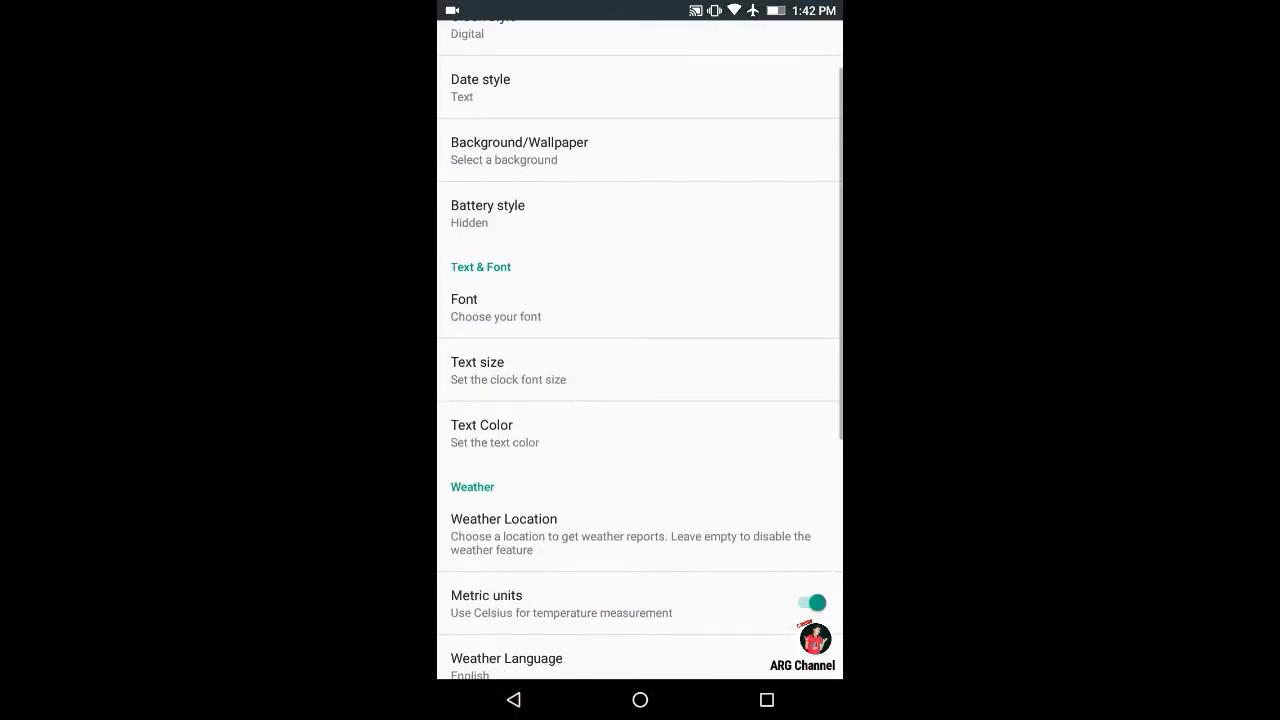
{"action": "scroll", "coordinate": [640, 370], "scroll_direction": "up", "scroll_amount": 2}
{"action": "scroll", "coordinate": [640, 350], "scroll_direction": "down", "scroll_amount": 5}
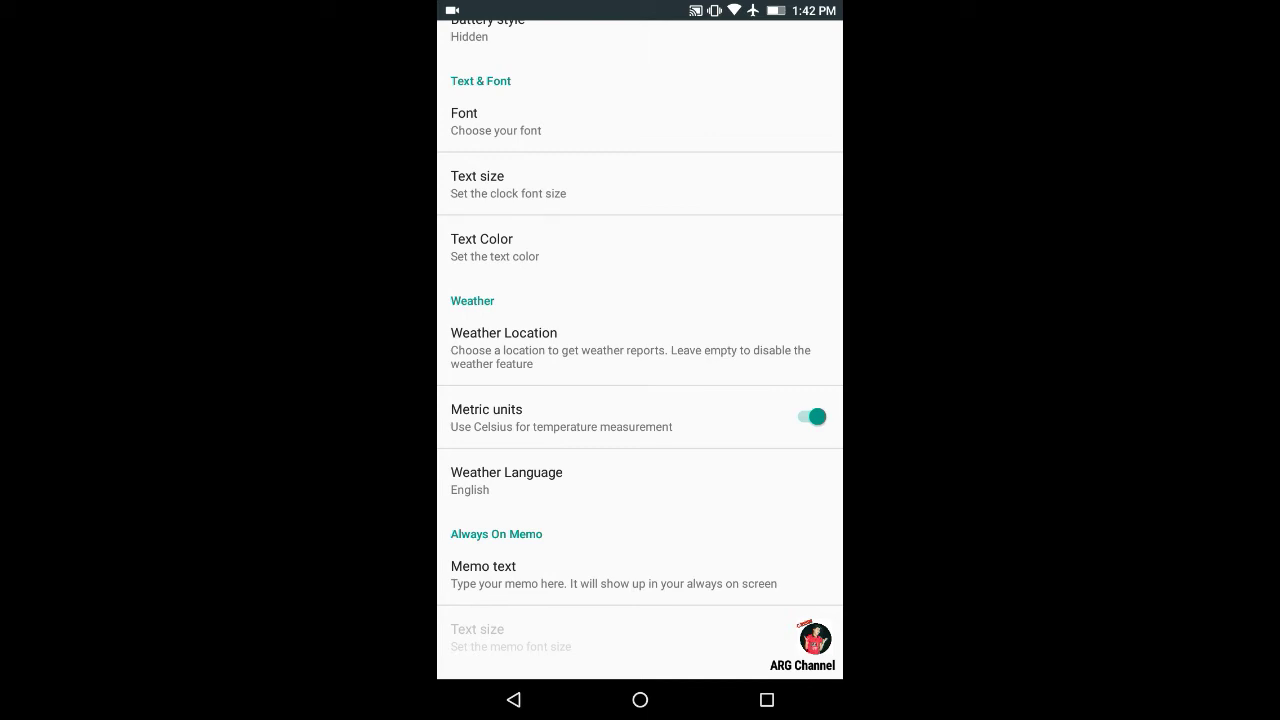
{"action": "scroll", "coordinate": [640, 350], "scroll_direction": "up", "scroll_amount": 5}
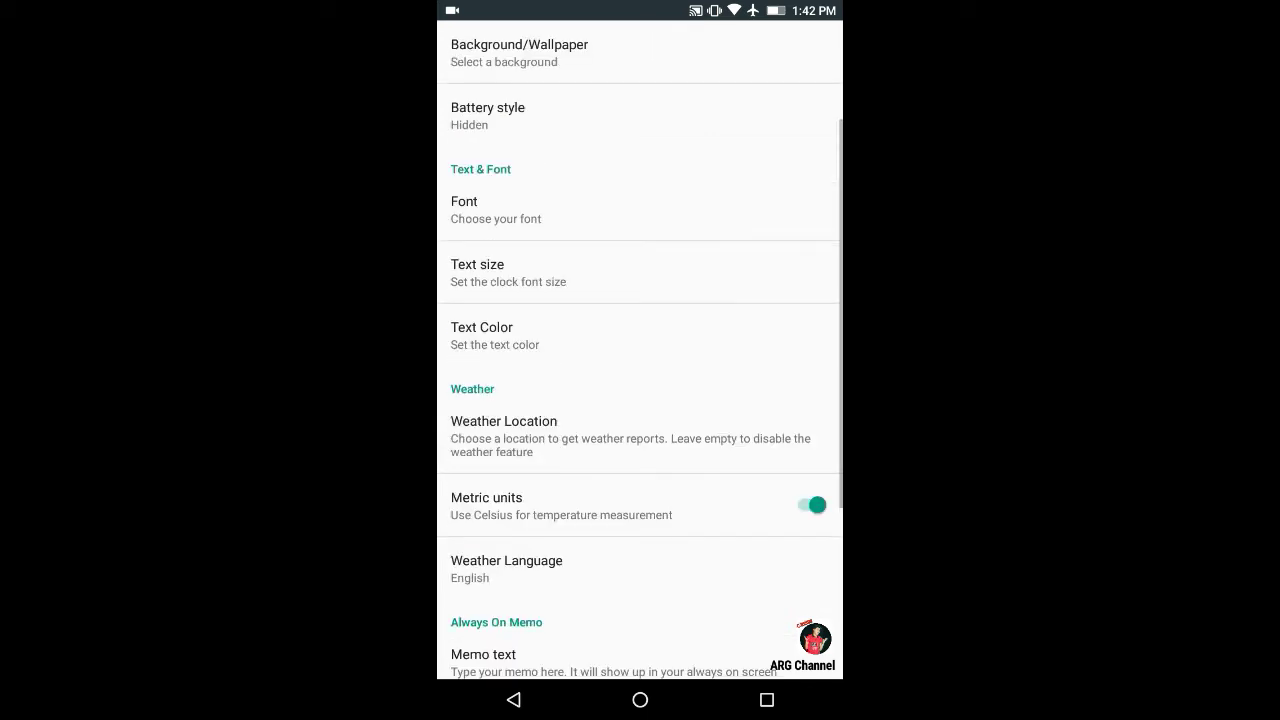
{"action": "scroll", "coordinate": [640, 350], "scroll_direction": "down", "scroll_amount": 4}
{"action": "scroll", "coordinate": [640, 350], "scroll_direction": "up", "scroll_amount": 2}
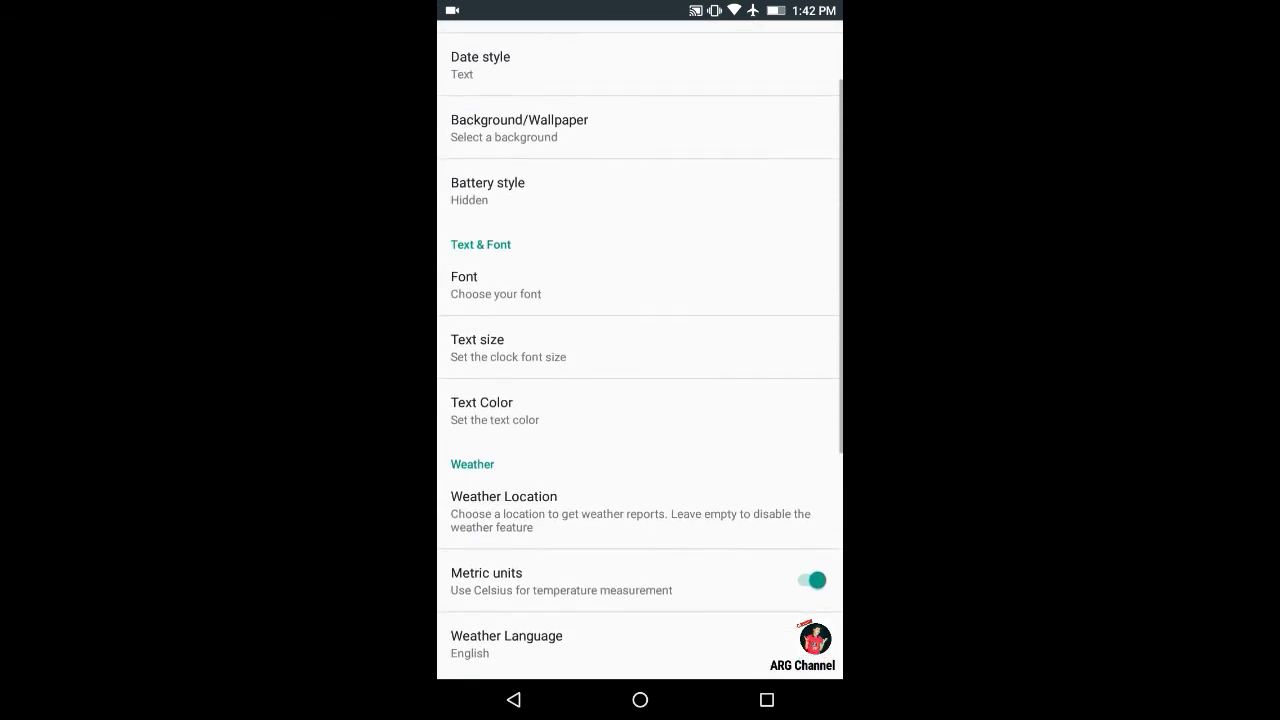
{"action": "scroll", "coordinate": [640, 350], "scroll_direction": "down", "scroll_amount": 3}
{"action": "scroll", "coordinate": [640, 350], "scroll_direction": "up", "scroll_amount": 3}
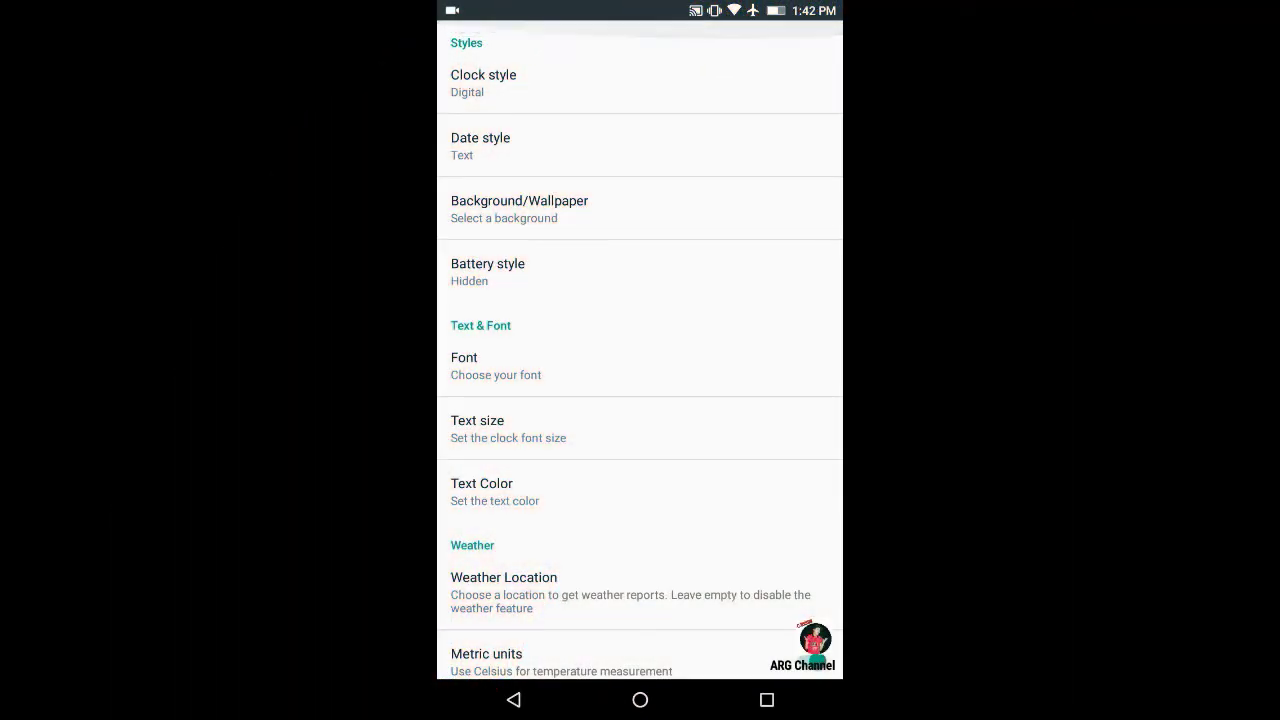
{"action": "scroll", "coordinate": [640, 350], "scroll_direction": "down", "scroll_amount": 5}
{"action": "scroll", "coordinate": [640, 350], "scroll_direction": "up", "scroll_amount": 1}
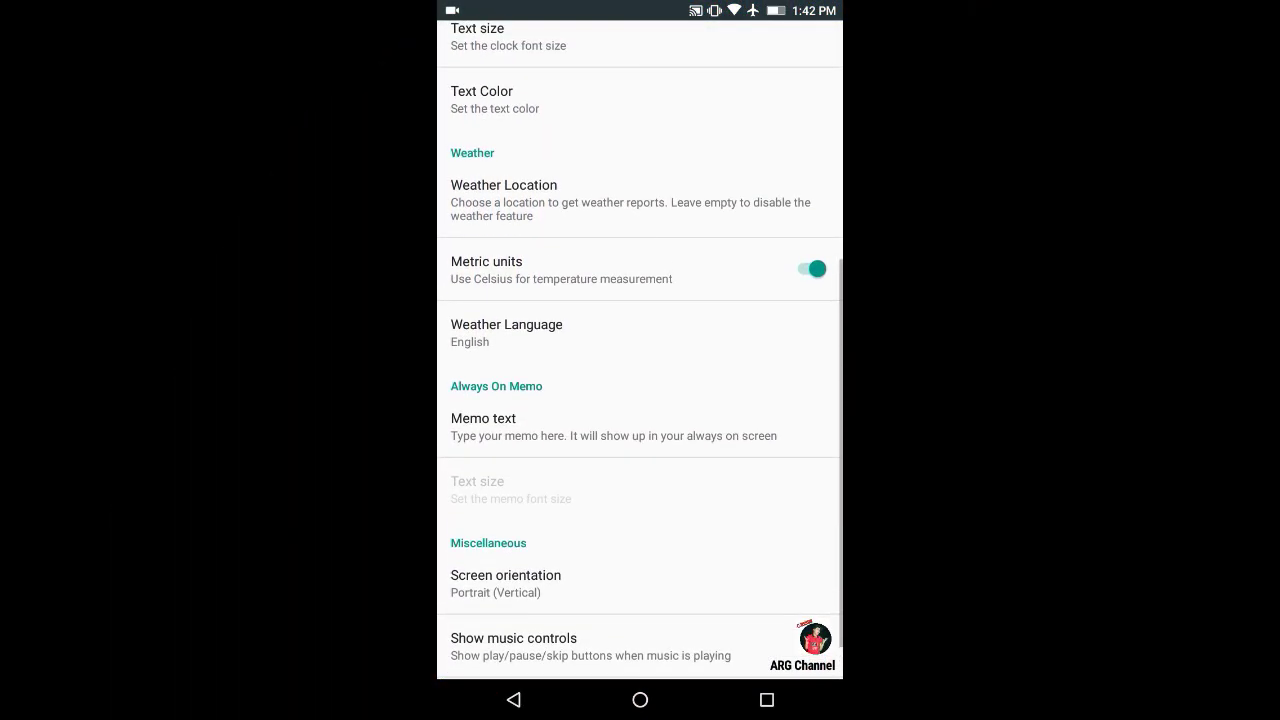
Step: Return to the home screen, find the Always On AMOLED icon and relaunch the app
{"action": "left_click", "coordinate": [640, 699]}
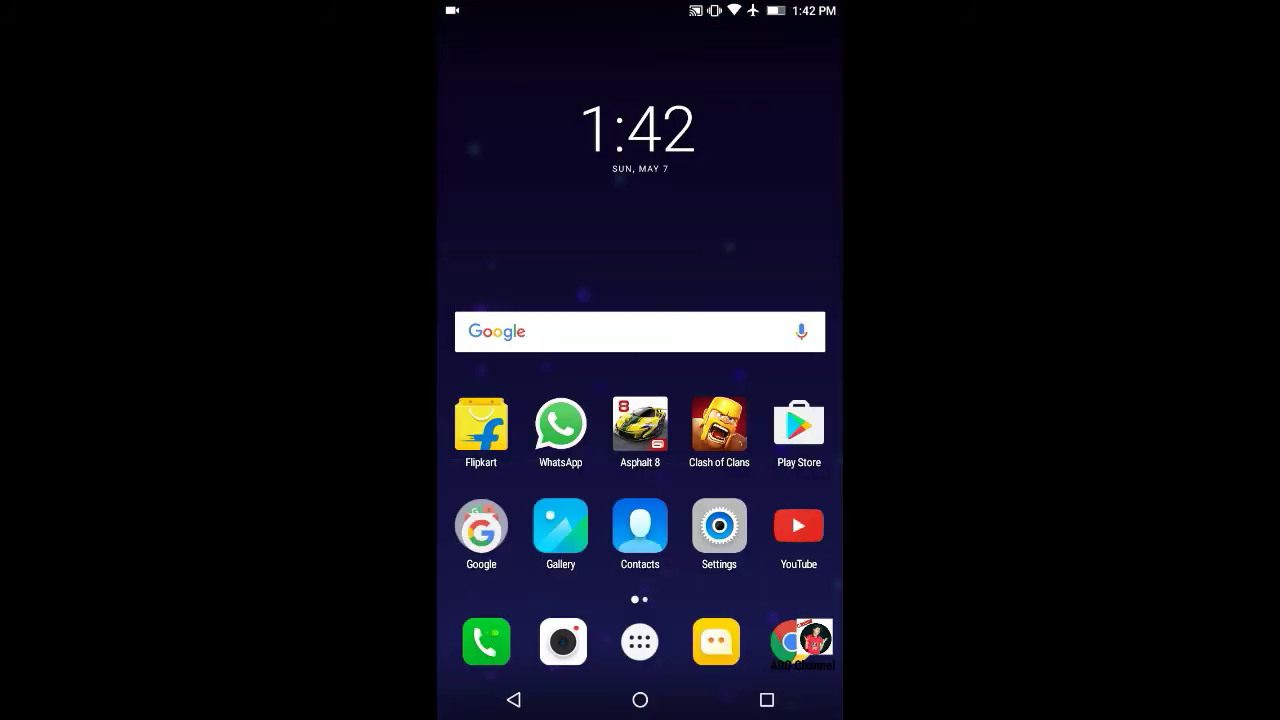
{"action": "left_click_drag", "start_coordinate": [760, 400], "coordinate": [500, 400]}
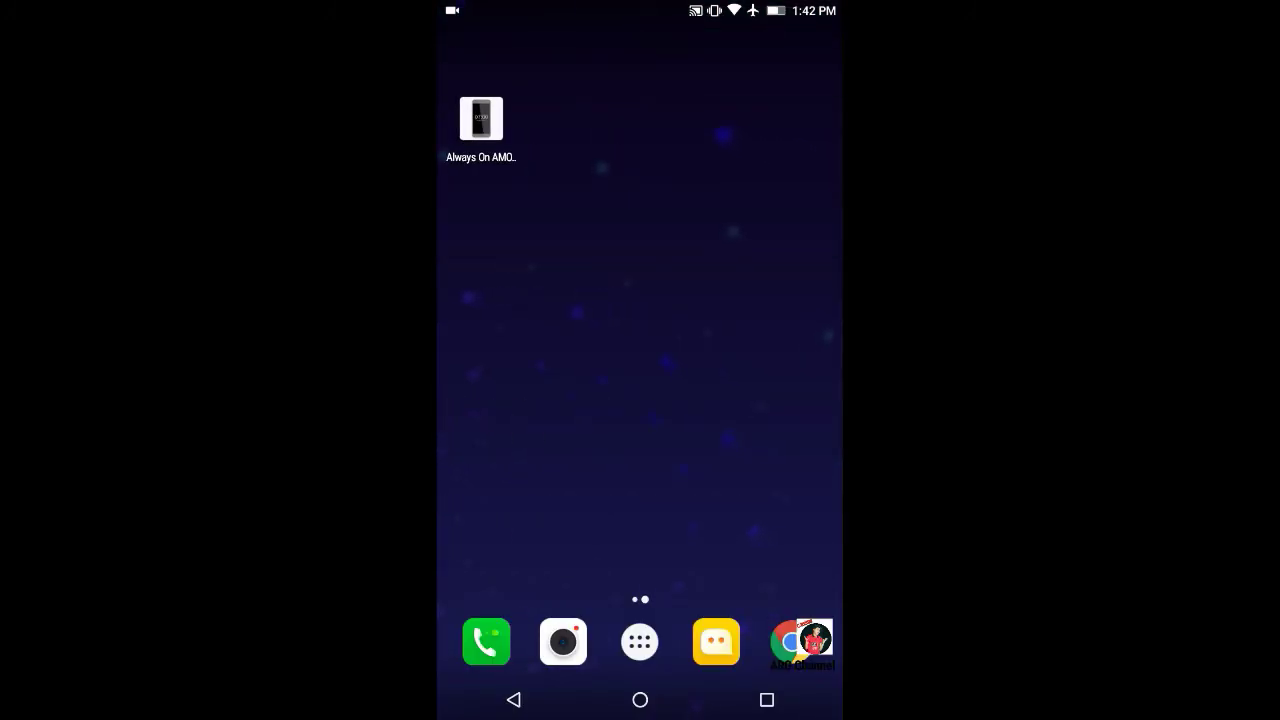
{"action": "mouse_move", "coordinate": [720, 400]}
{"action": "left_mouse_down"}
{"action": "mouse_move", "coordinate": [560, 400]}
{"action": "mouse_move", "coordinate": [780, 400]}
{"action": "mouse_move", "coordinate": [500, 400]}
{"action": "left_mouse_up"}
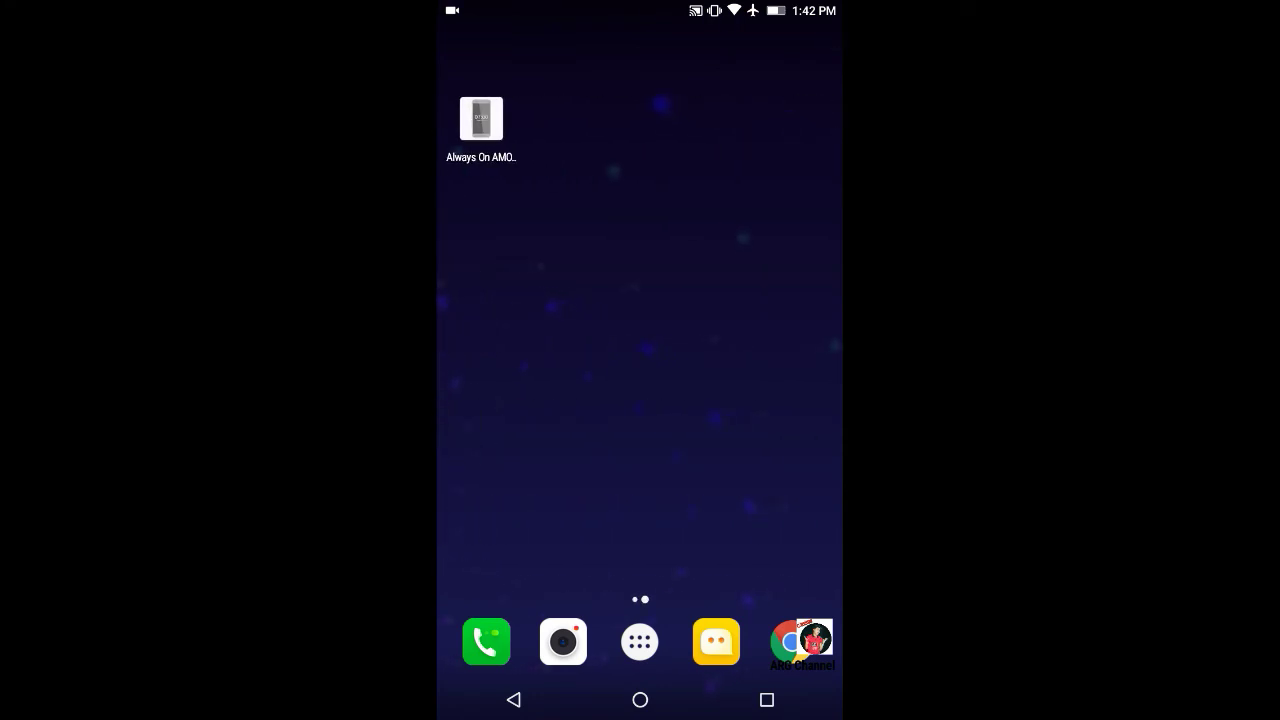
{"action": "left_click", "coordinate": [481, 118]}
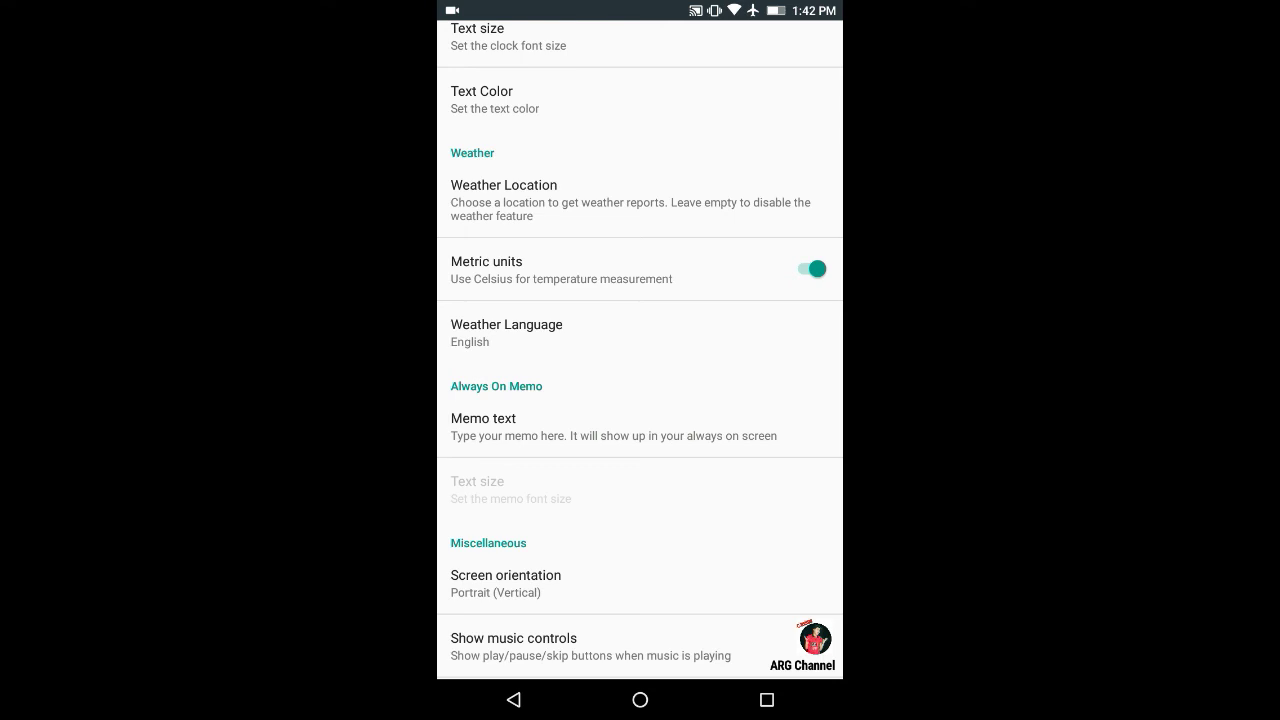
{"action": "scroll", "coordinate": [640, 400], "scroll_direction": "up", "scroll_amount": 2}
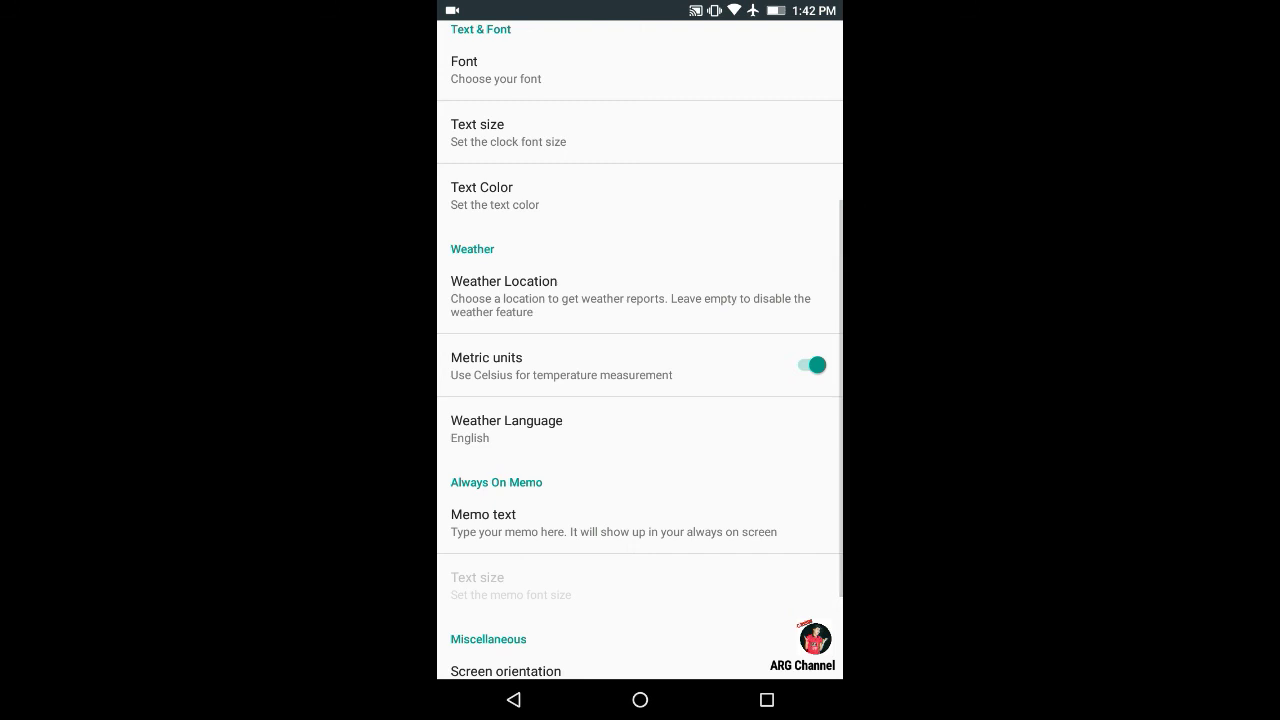